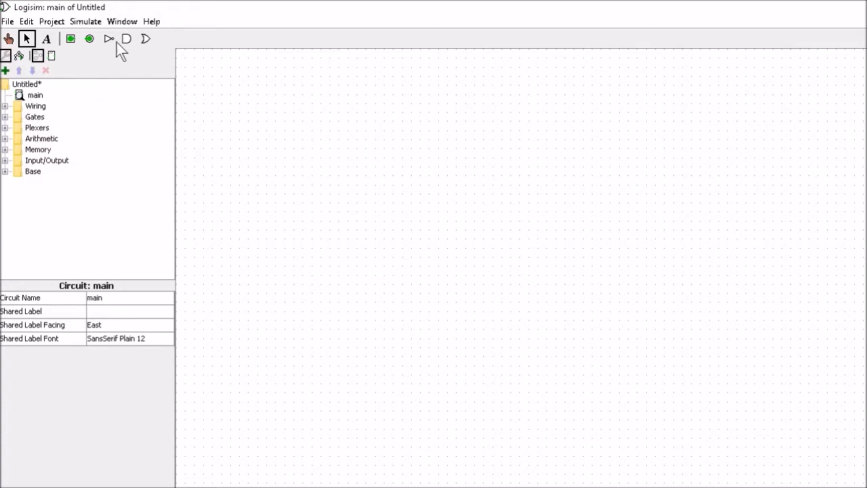
# - Place an AND gate in the middle of the canvas
pyautogui.click(5, 118)
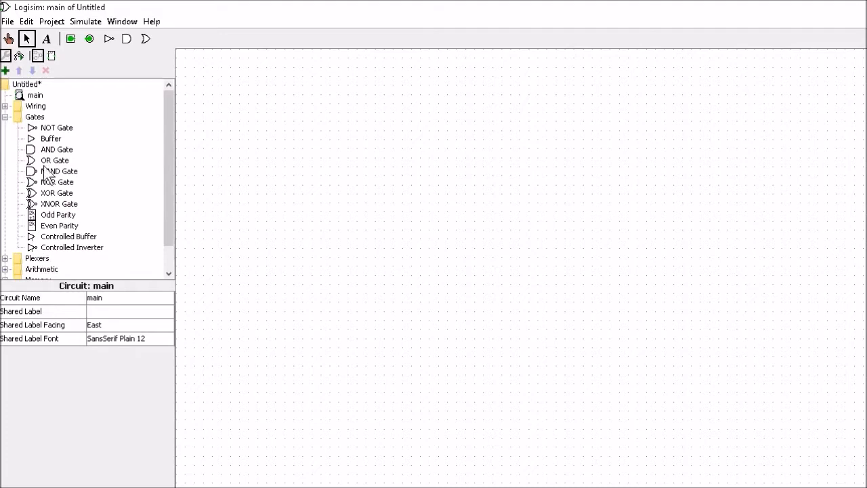
pyautogui.click(5, 117)
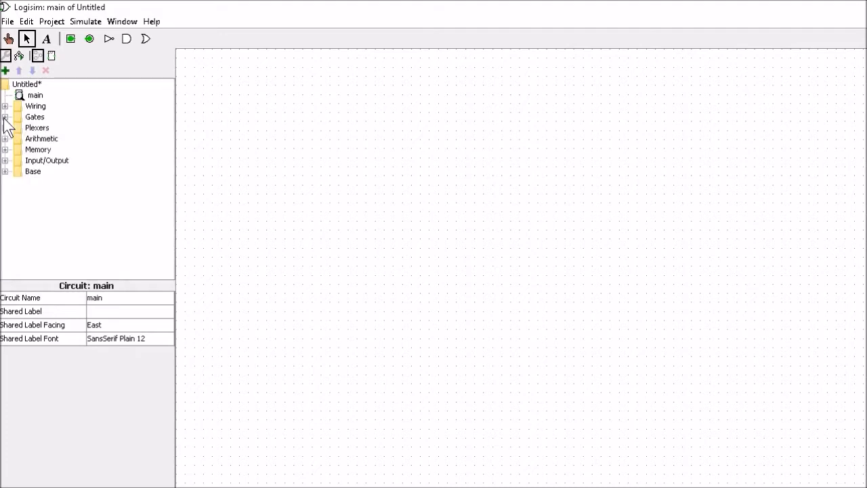
pyautogui.click(127, 39)
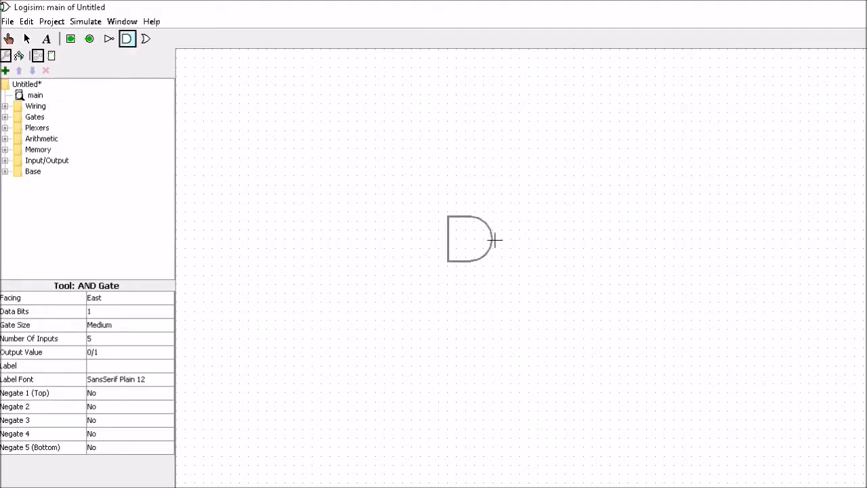
pyautogui.click(495, 239)
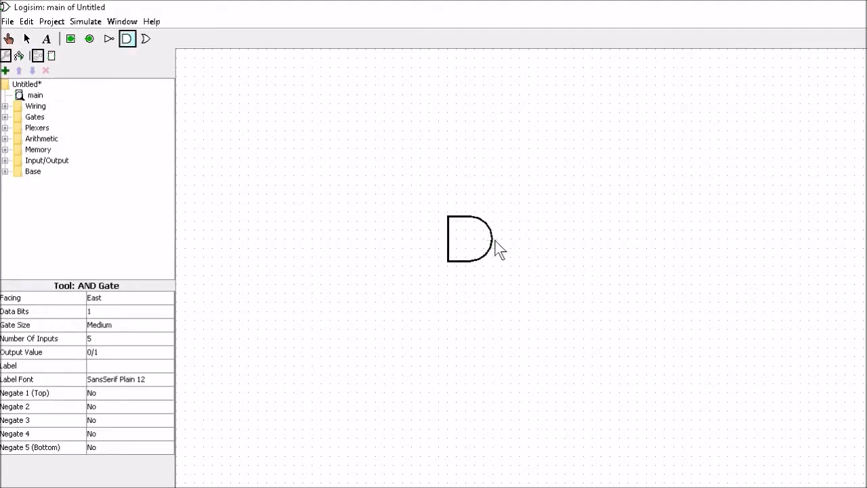
# - Set the AND gate's number of inputs to 2
pyautogui.click(105, 338)
pyautogui.moveTo(167, 370); pyautogui.dragTo(163, 360)
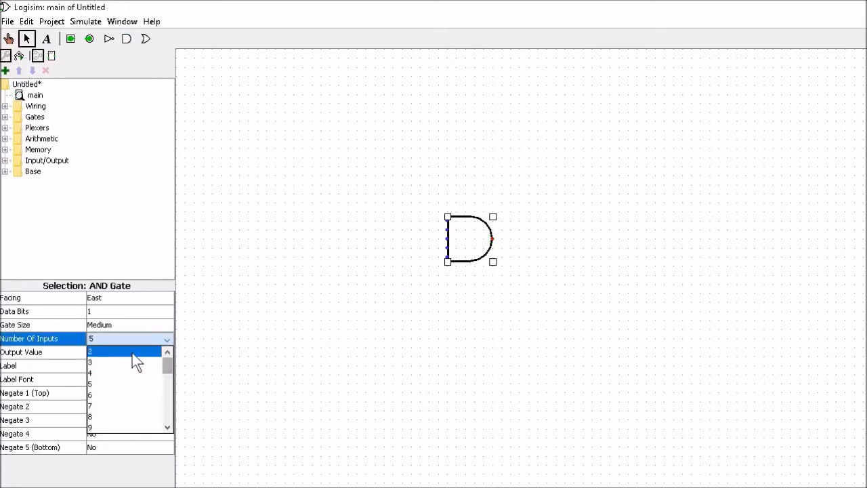
pyautogui.click(132, 353)
pyautogui.click(277, 324)
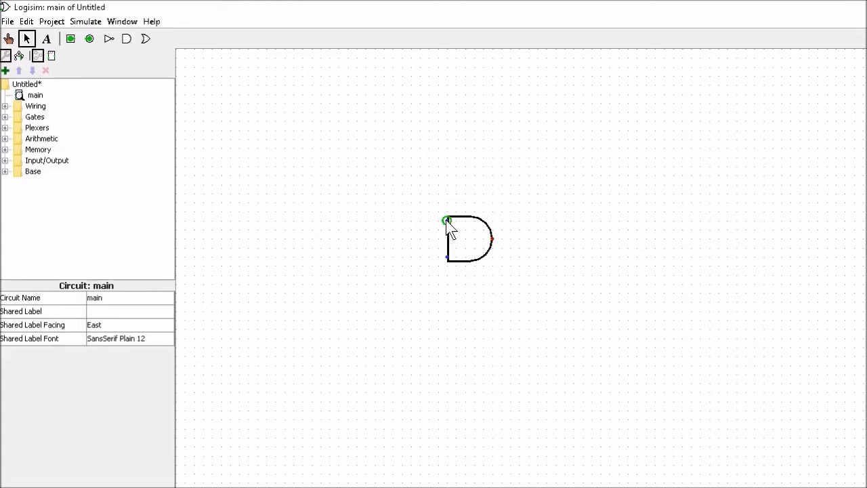
# - Draw wires leftward from both AND gate inputs and rightward from its output
pyautogui.moveTo(446, 219); pyautogui.dragTo(302, 220)
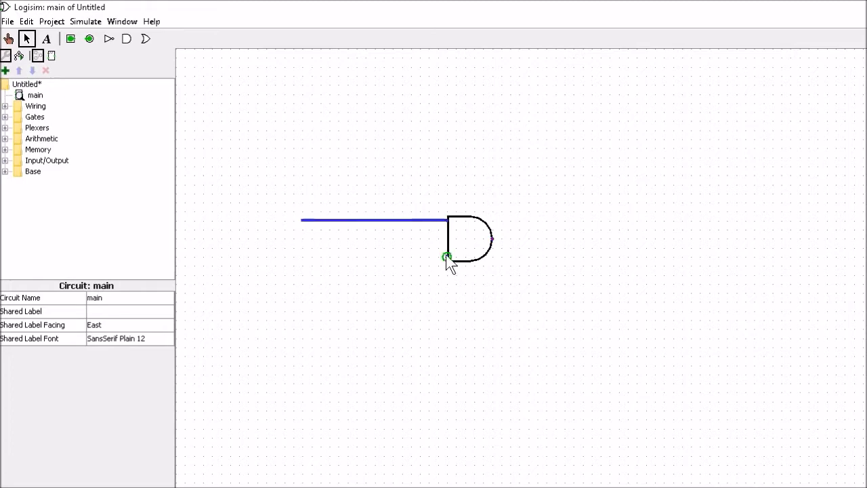
pyautogui.moveTo(447, 258); pyautogui.dragTo(305, 264)
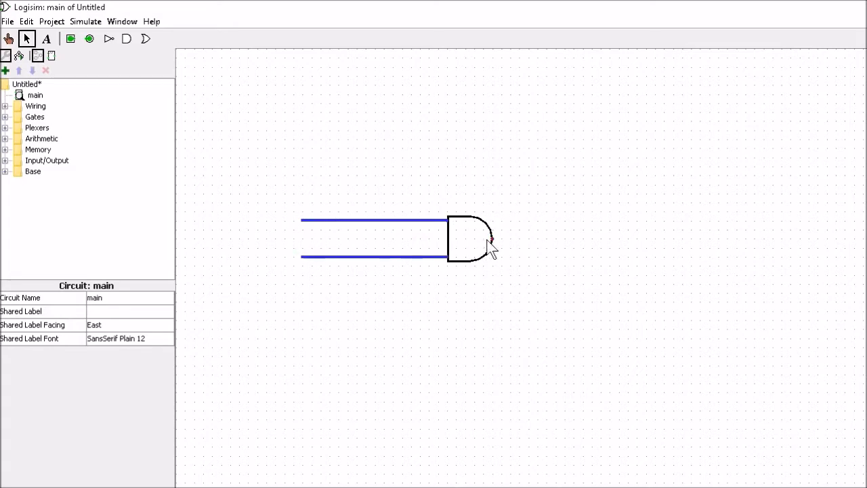
pyautogui.moveTo(494, 240); pyautogui.dragTo(637, 239)
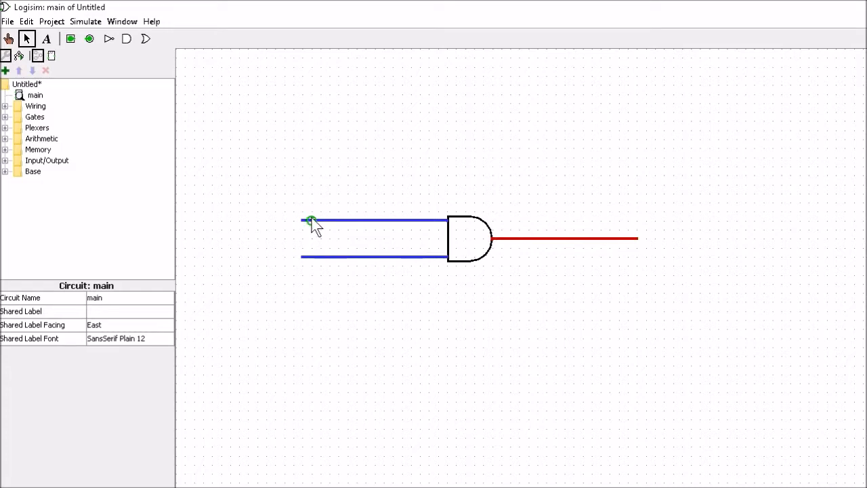
# - Place two input pins at the left ends of the two input wires
pyautogui.click(70, 38)
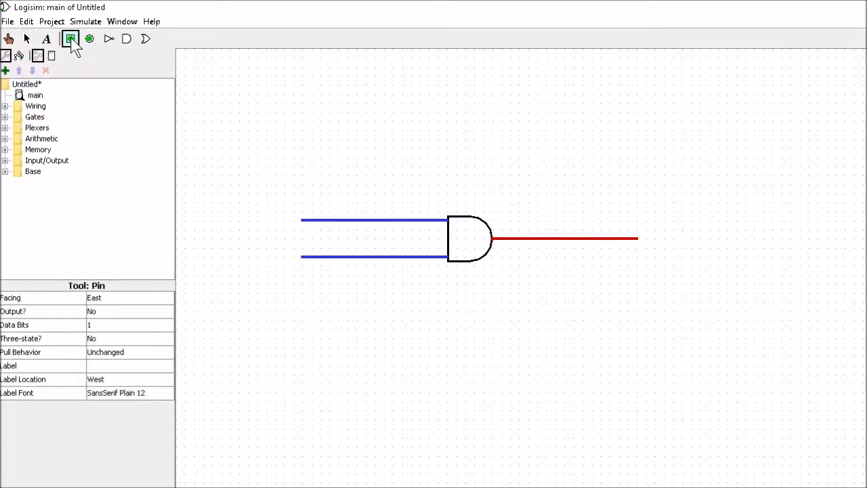
pyautogui.click(6, 107)
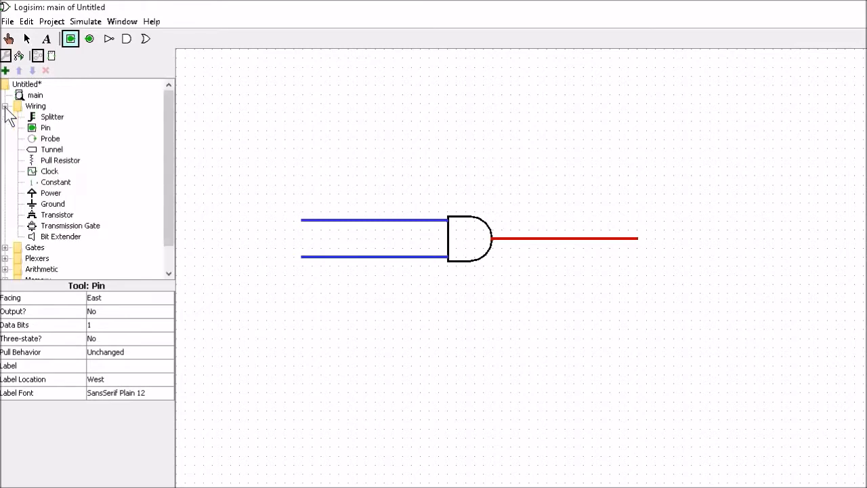
pyautogui.click(276, 221)
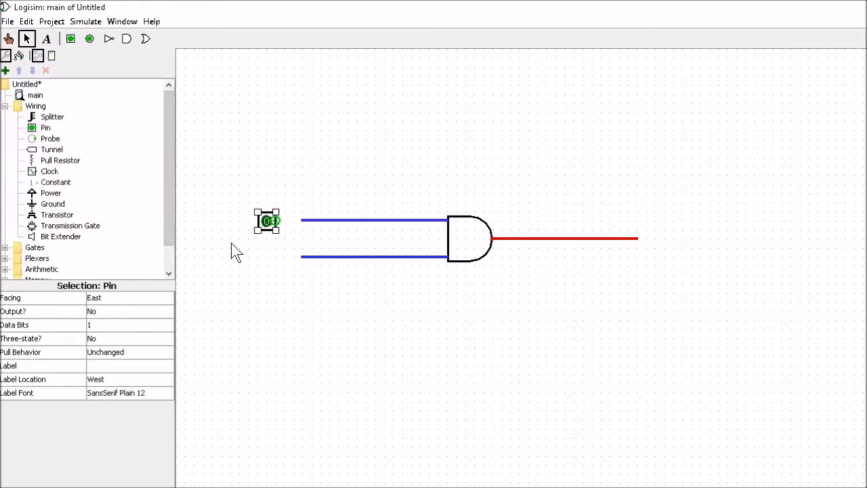
pyautogui.click(70, 39)
pyautogui.click(276, 256)
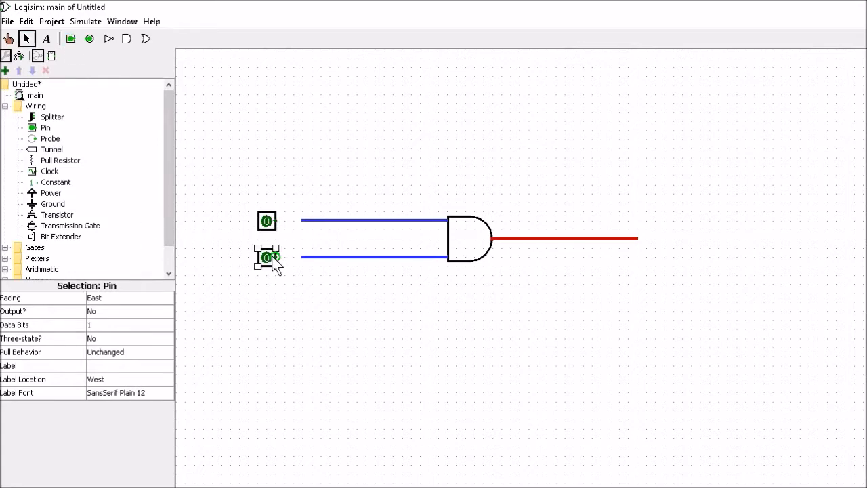
# - Place an output pin just right of the AND gate's output wire
pyautogui.click(89, 38)
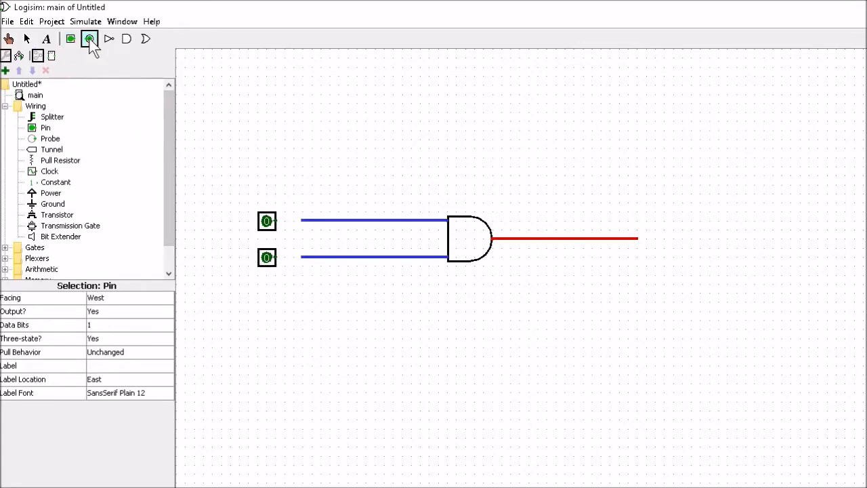
pyautogui.click(662, 237)
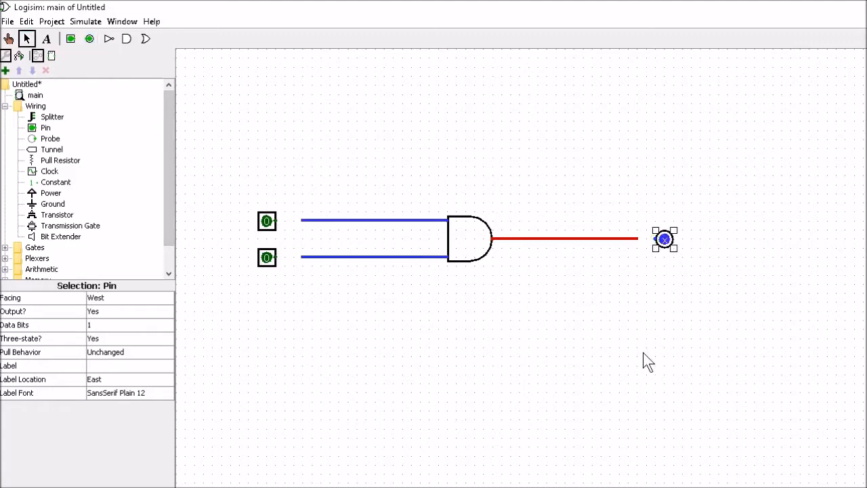
pyautogui.click(342, 157)
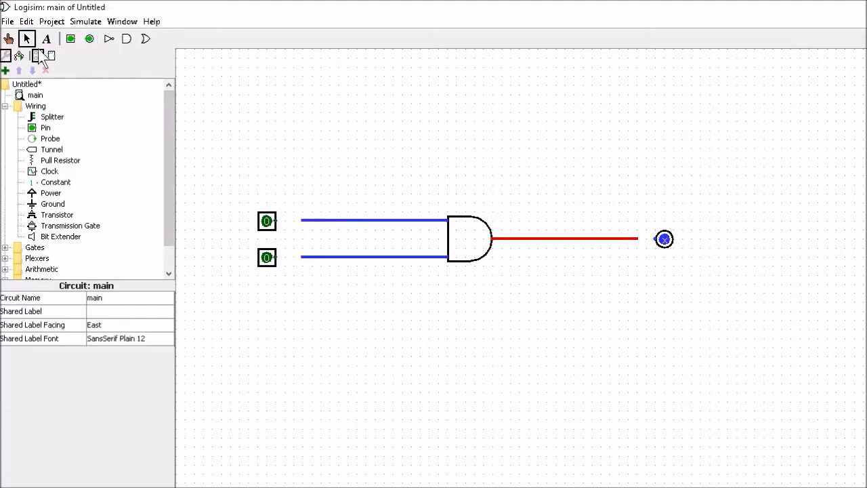
# - Connect both input pins and the output pin to their wires
pyautogui.moveTo(278, 227)
pyautogui.mouseDown()
pyautogui.moveTo(306, 230)
pyautogui.moveTo(303, 221)
pyautogui.mouseUp()
pyautogui.moveTo(277, 258); pyautogui.dragTo(304, 257)
pyautogui.moveTo(637, 239); pyautogui.dragTo(664, 240)
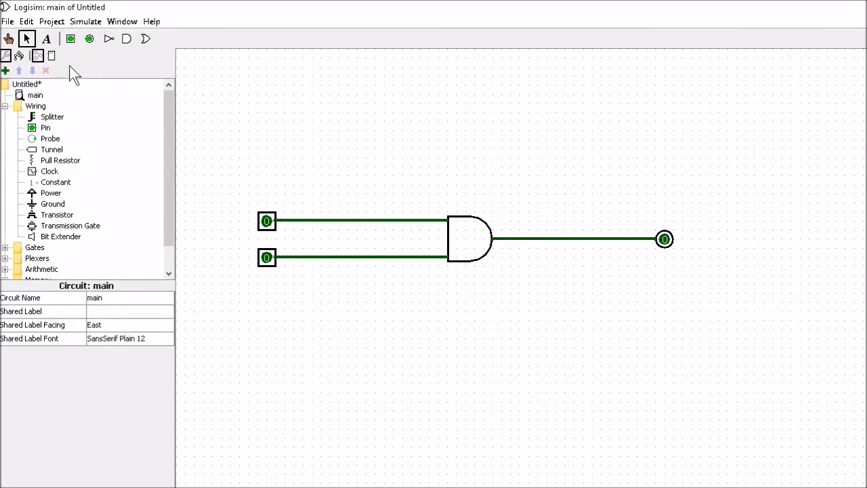
# - Toggle the two input pins through their combinations to test the AND gate's output
pyautogui.click(8, 39)
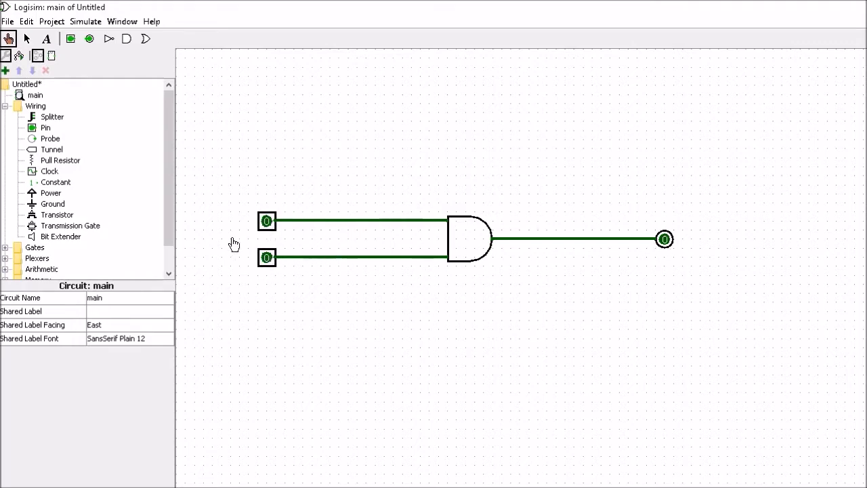
pyautogui.click(266, 223)
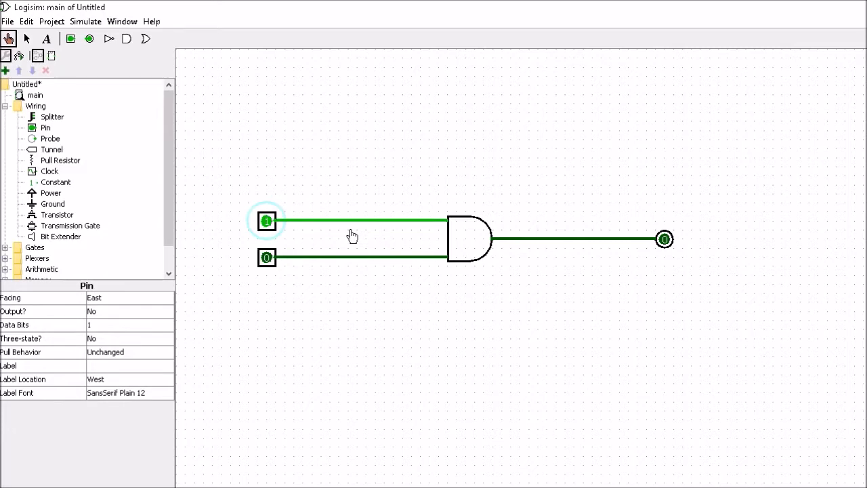
pyautogui.click(268, 224)
pyautogui.click(265, 261)
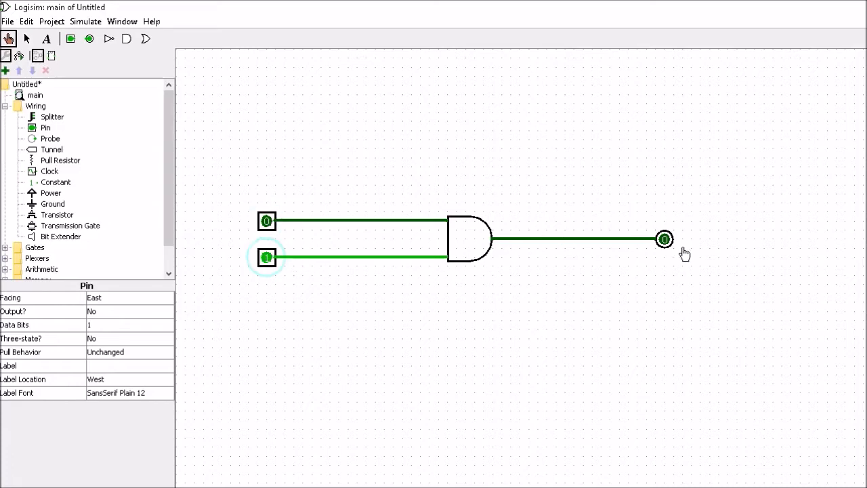
pyautogui.click(267, 260)
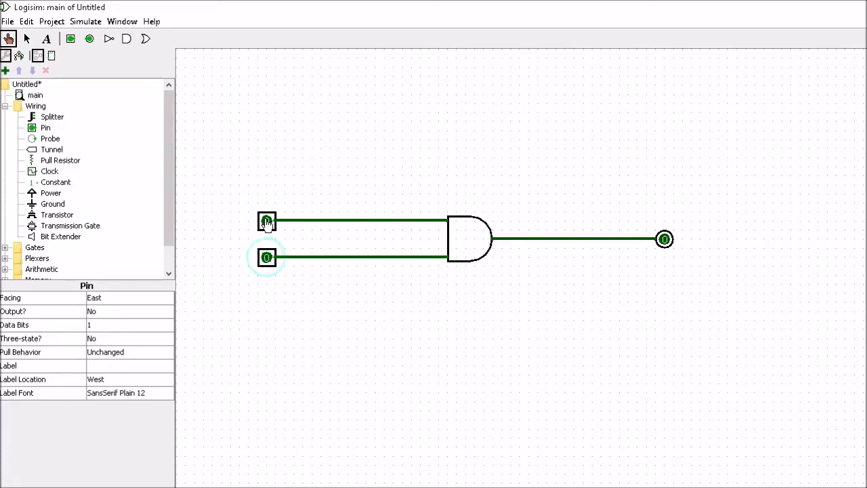
pyautogui.click(266, 221)
pyautogui.click(266, 259)
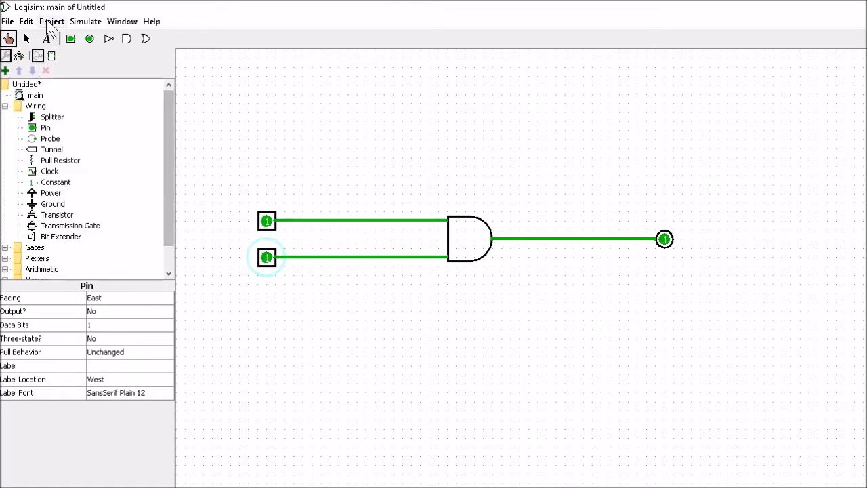
# - Analyze the circuit and view its truth table, then close the analysis window
pyautogui.click(50, 22)
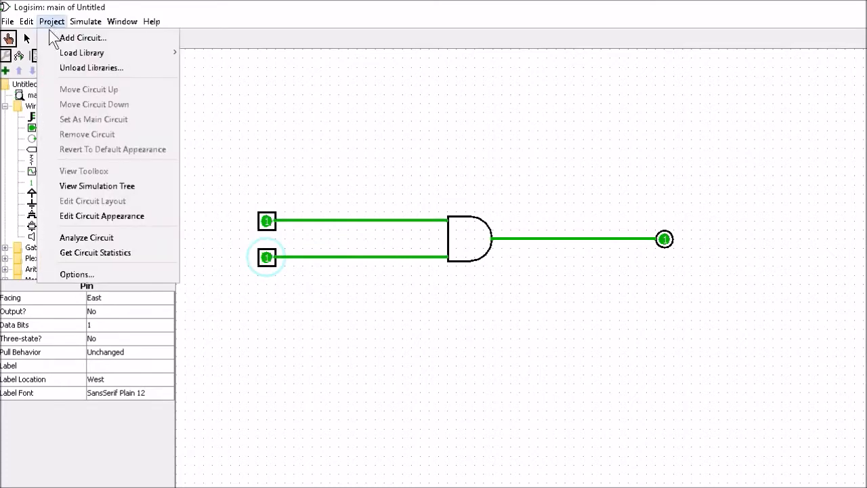
pyautogui.click(89, 240)
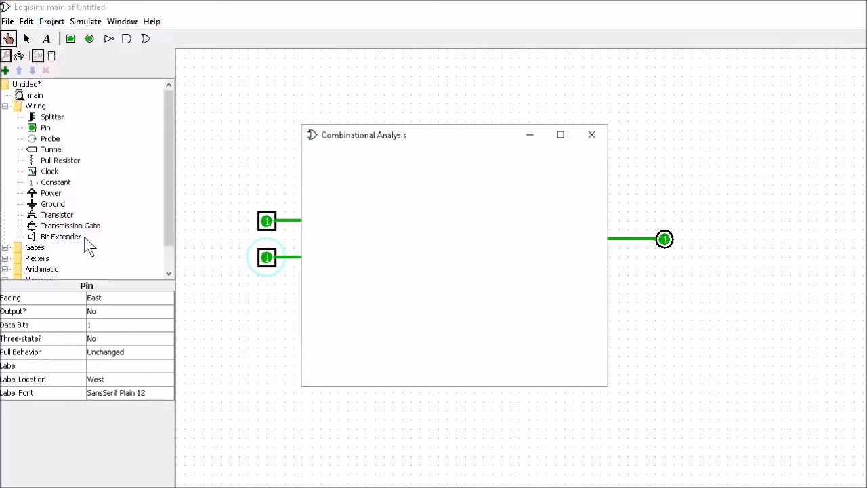
pyautogui.click(378, 168)
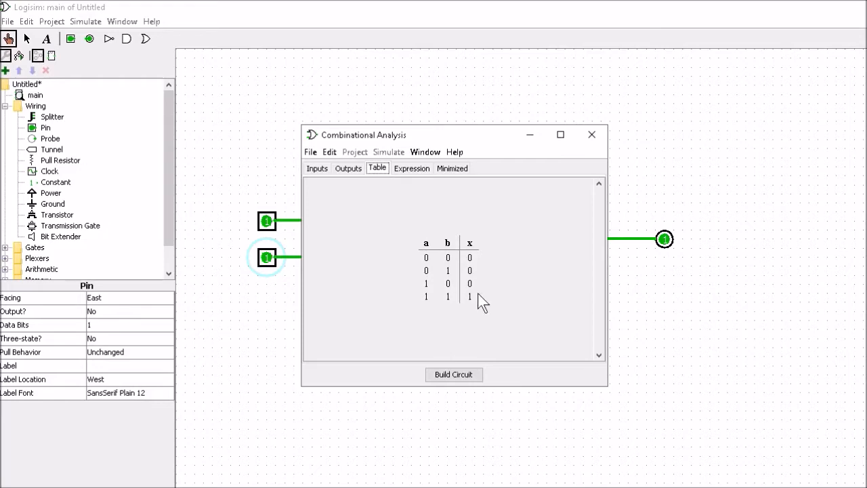
pyautogui.click(591, 134)
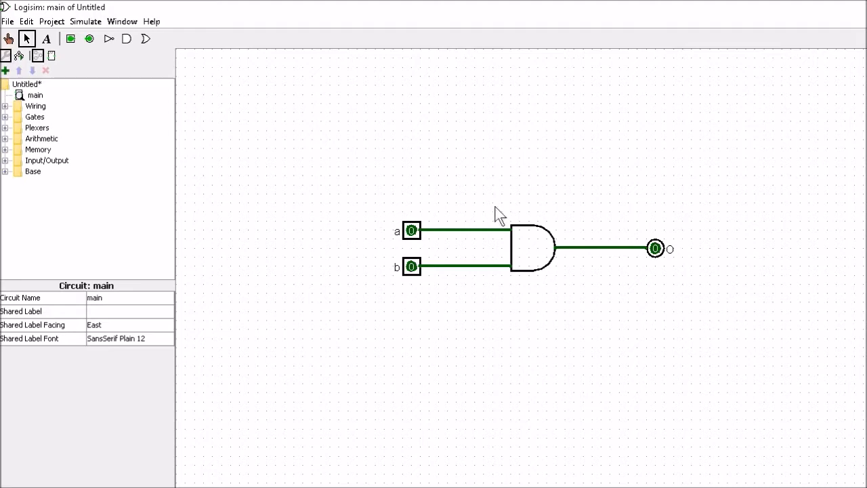
# - Move the output pin further right and delete the AND gate's output wire
pyautogui.click(658, 249)
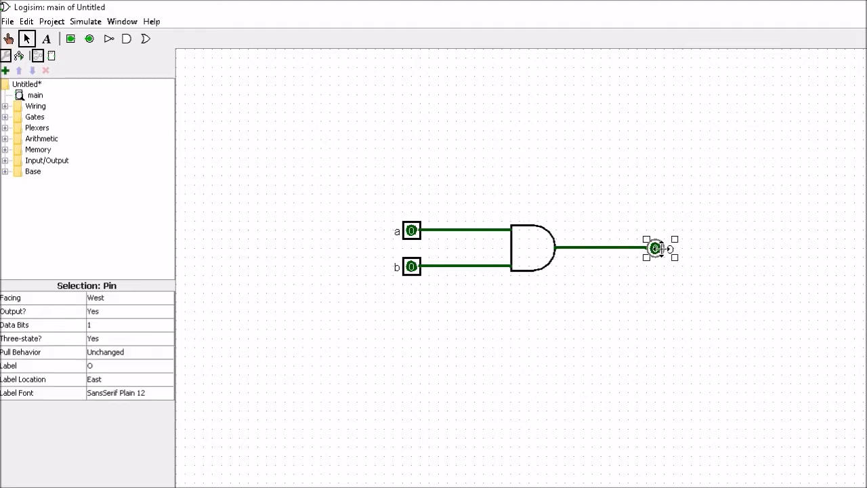
pyautogui.moveTo(657, 248); pyautogui.dragTo(736, 249)
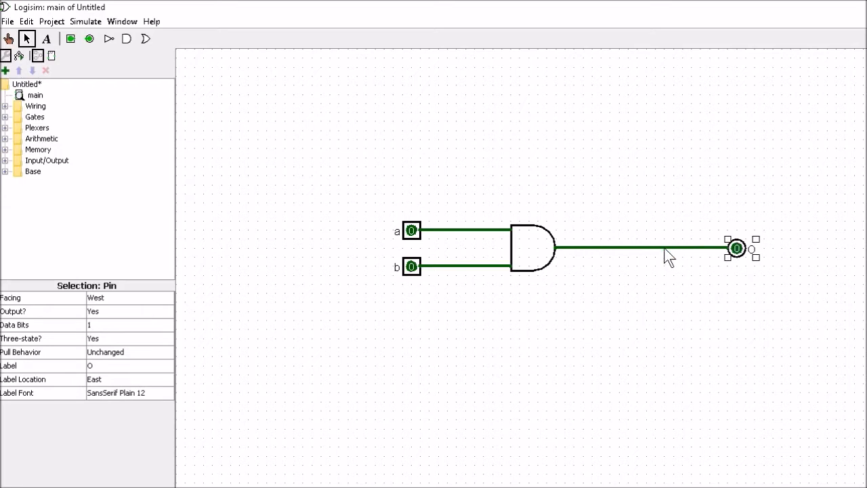
pyautogui.click(665, 249)
pyautogui.press('Delete')
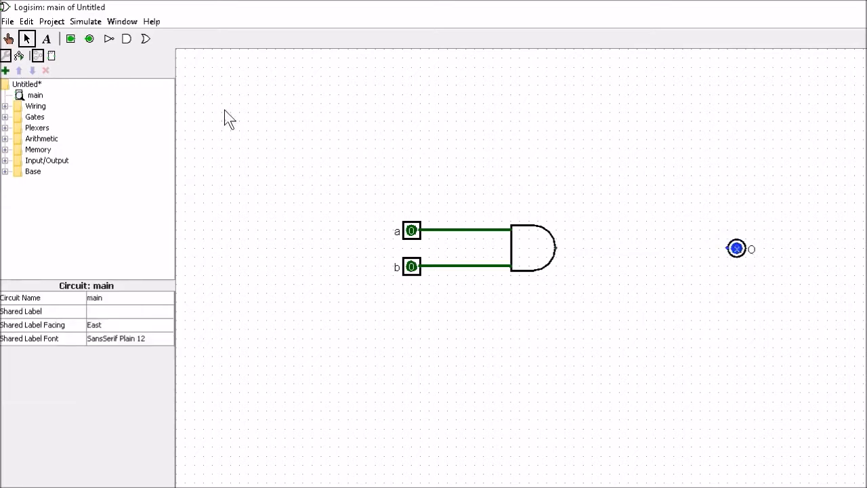
# - Insert a NOT gate between the AND gate and the output pin, wiring it to both
pyautogui.click(109, 39)
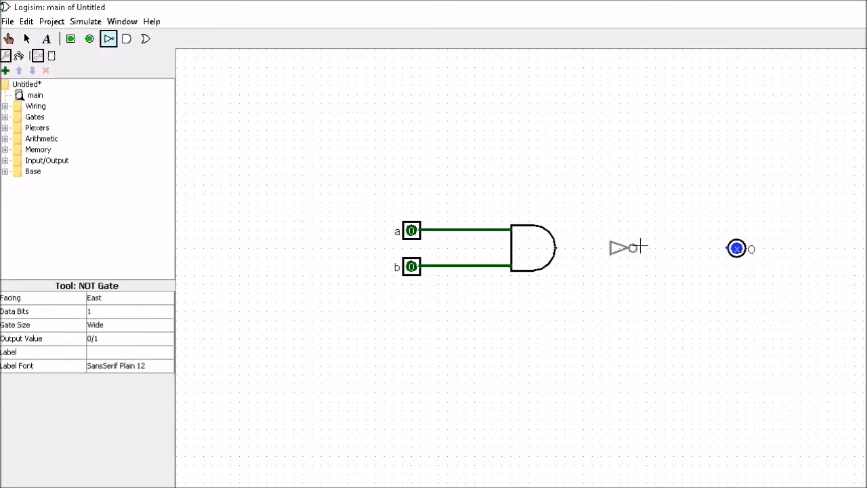
pyautogui.click(662, 249)
pyautogui.moveTo(667, 248); pyautogui.dragTo(736, 248)
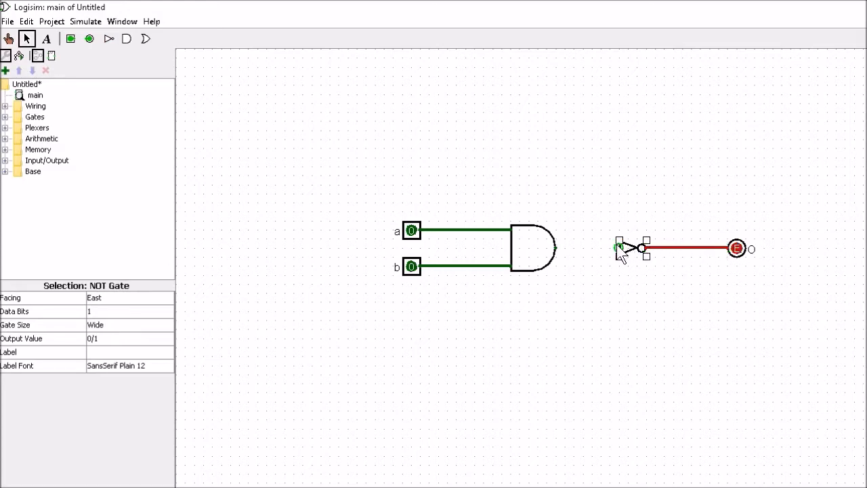
pyautogui.moveTo(619, 249); pyautogui.dragTo(555, 248)
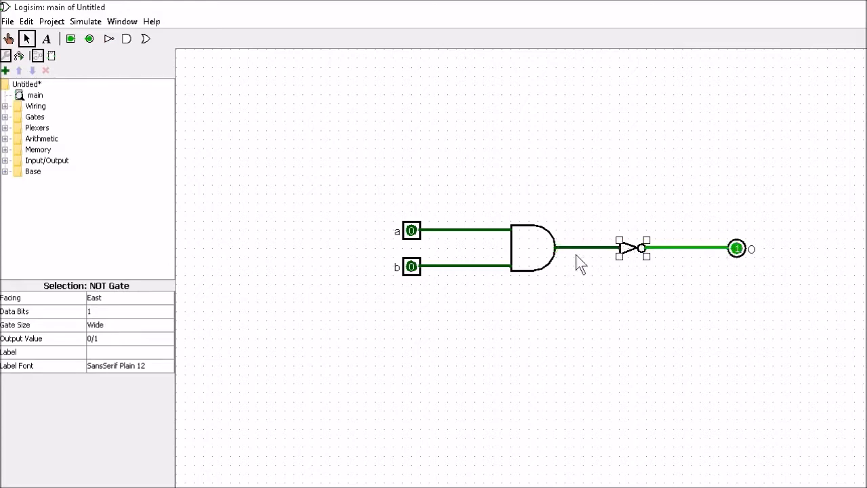
pyautogui.click(709, 279)
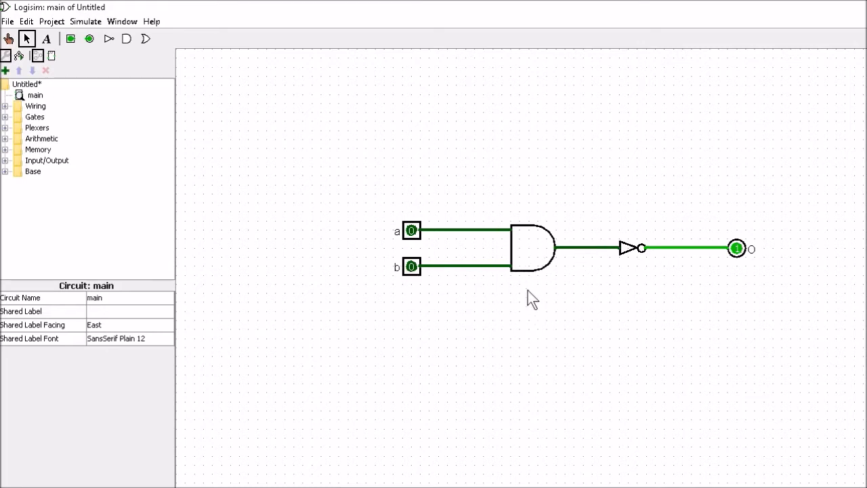
# - Add a new circuit named NAND to the project
pyautogui.click(53, 23)
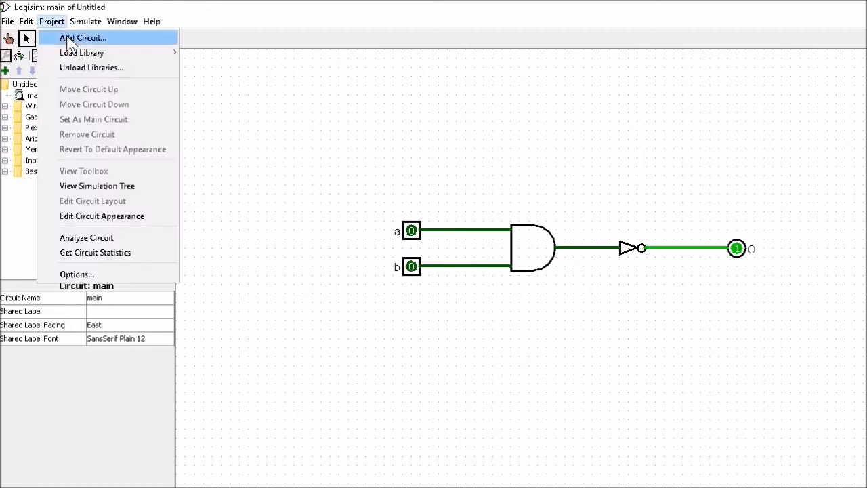
pyautogui.click(70, 39)
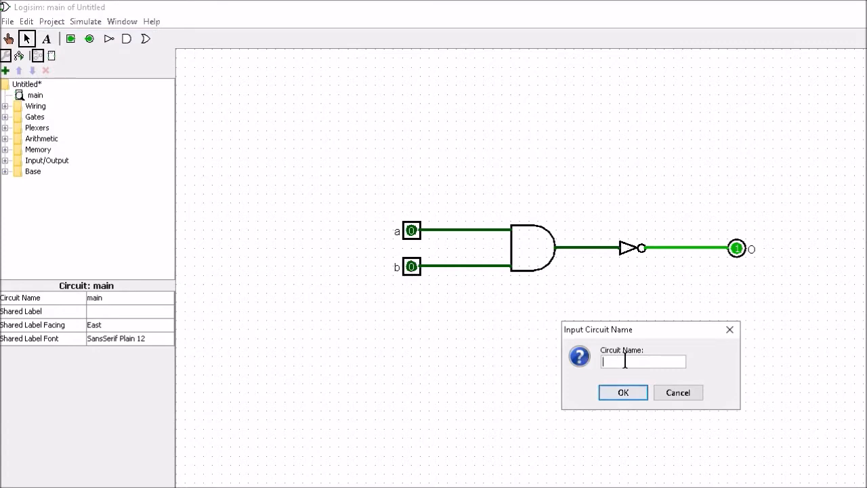
pyautogui.write('NAND')
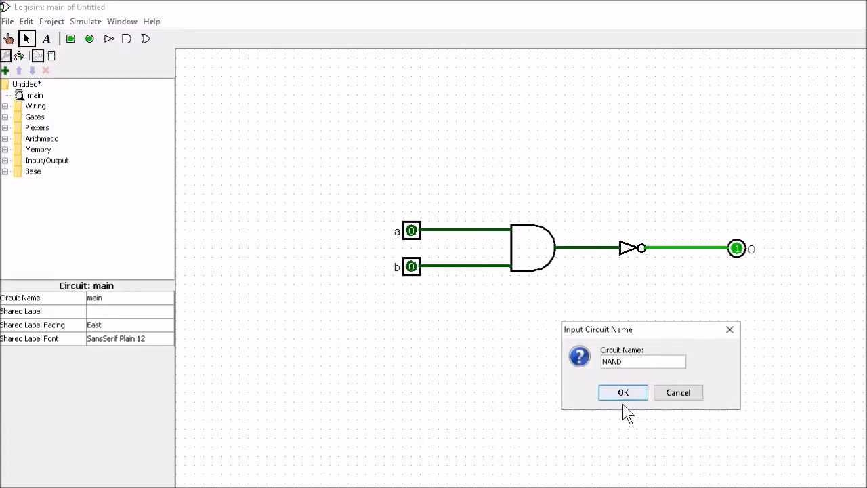
pyautogui.click(624, 396)
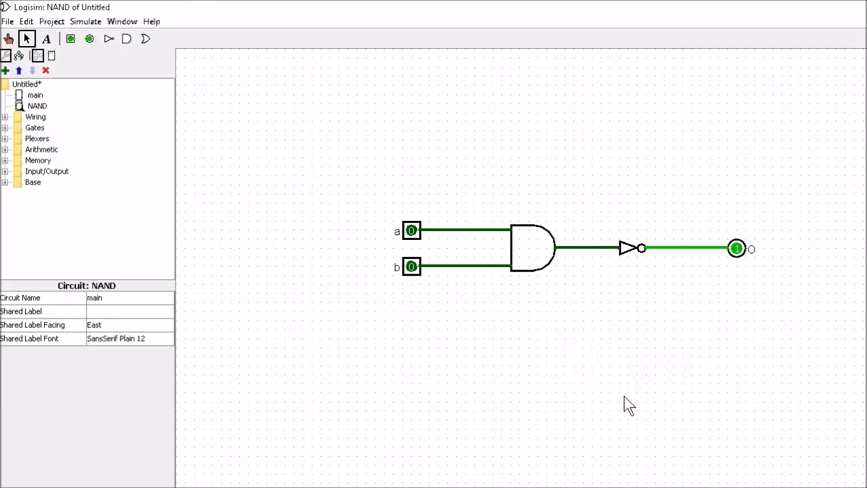
# - Open the main circuit and cut out all of its pins, gates and wires
pyautogui.click(31, 107)
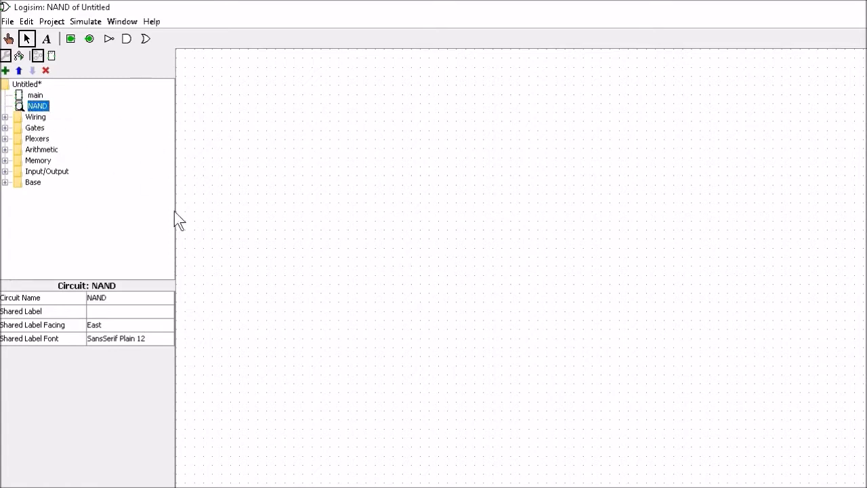
pyautogui.click(31, 97)
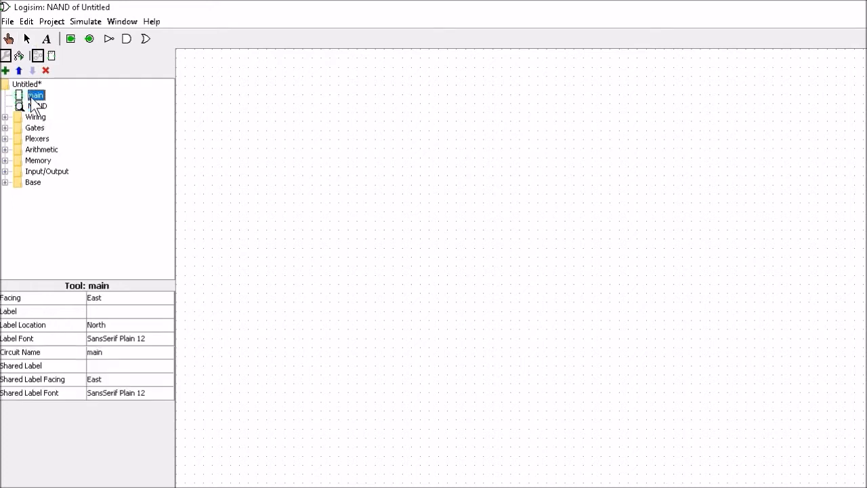
pyautogui.doubleClick(33, 97)
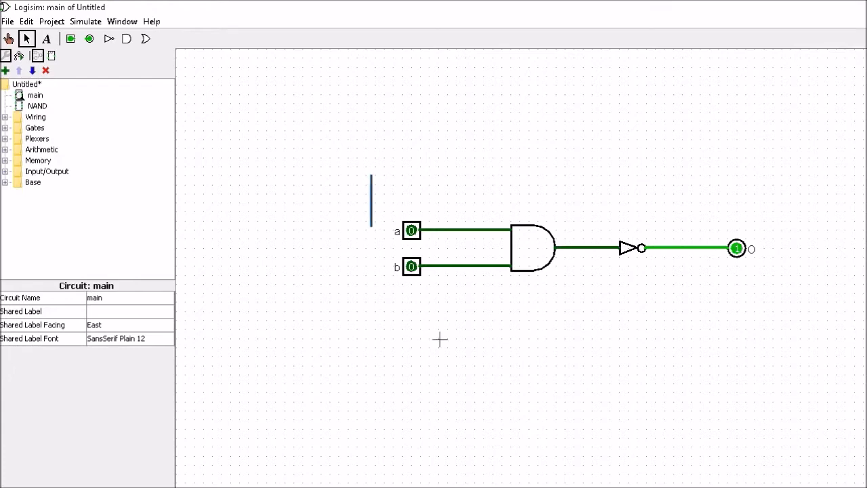
pyautogui.moveTo(440, 339); pyautogui.dragTo(809, 329)
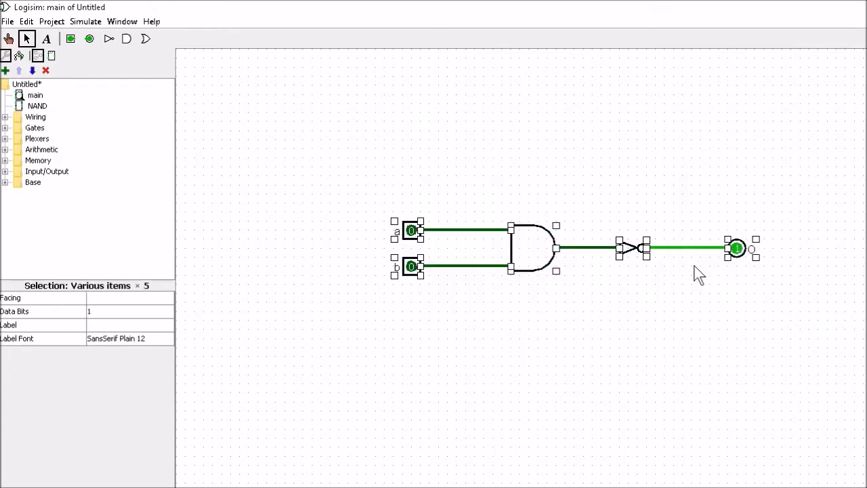
pyautogui.press('Delete')
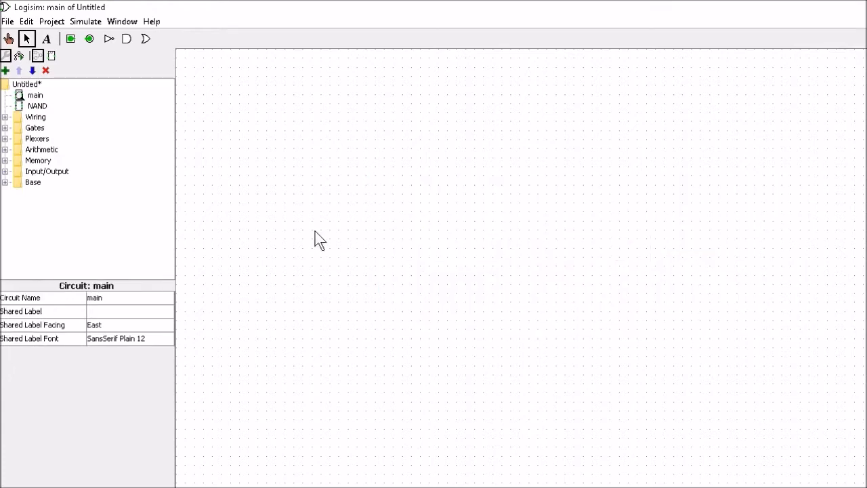
# - Open the NAND circuit and paste the gate circuit into it
pyautogui.doubleClick(37, 107)
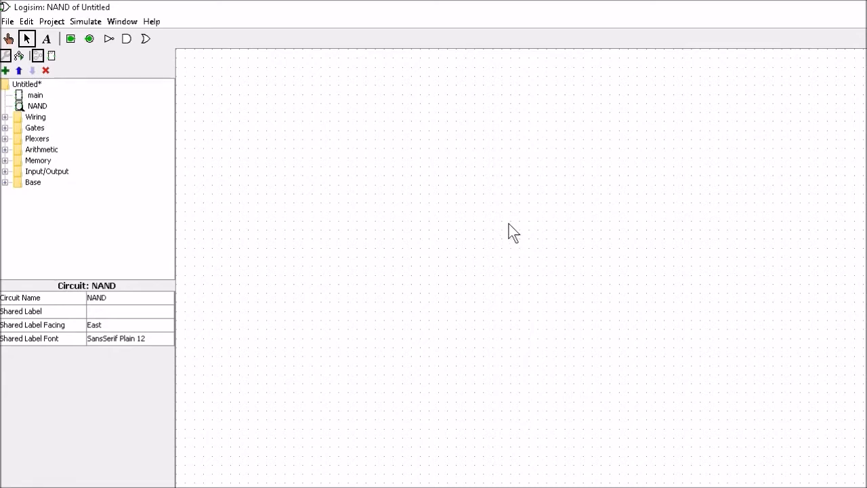
pyautogui.hotkey('ctrl', 'v')
pyautogui.click(521, 301)
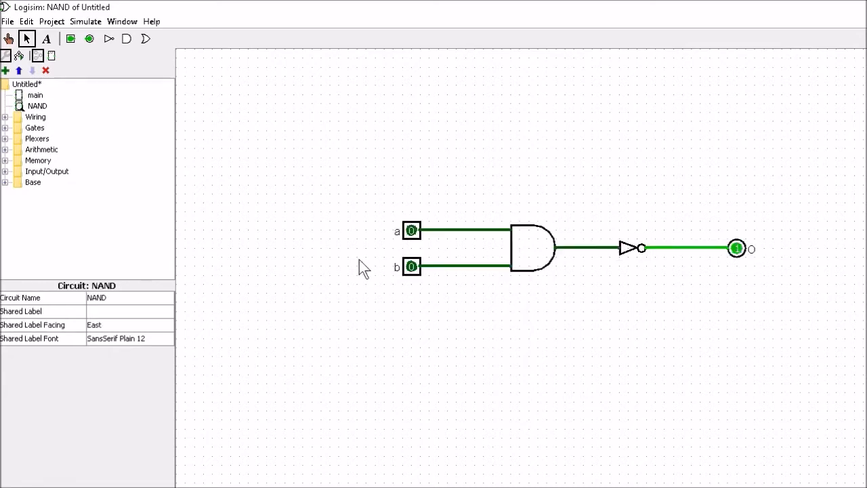
# - Open the NAND circuit's appearance editor and draw a tall rectangle as its new body outline
pyautogui.rightClick(37, 108)
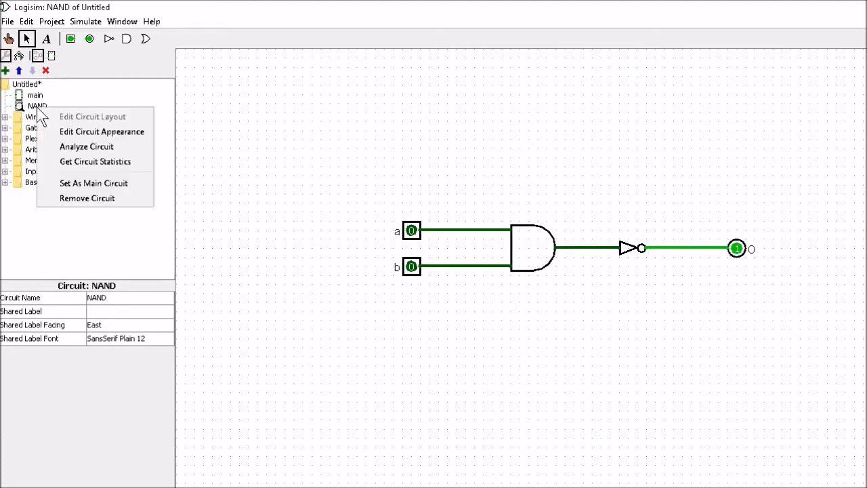
pyautogui.click(108, 133)
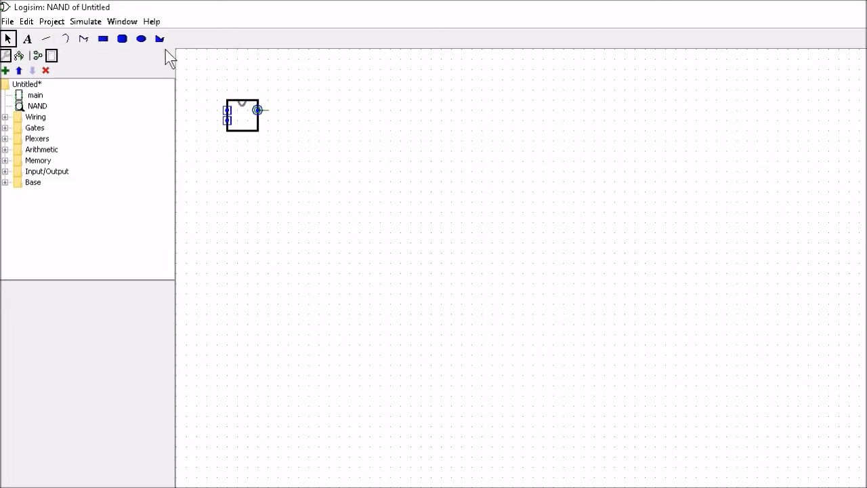
pyautogui.click(104, 40)
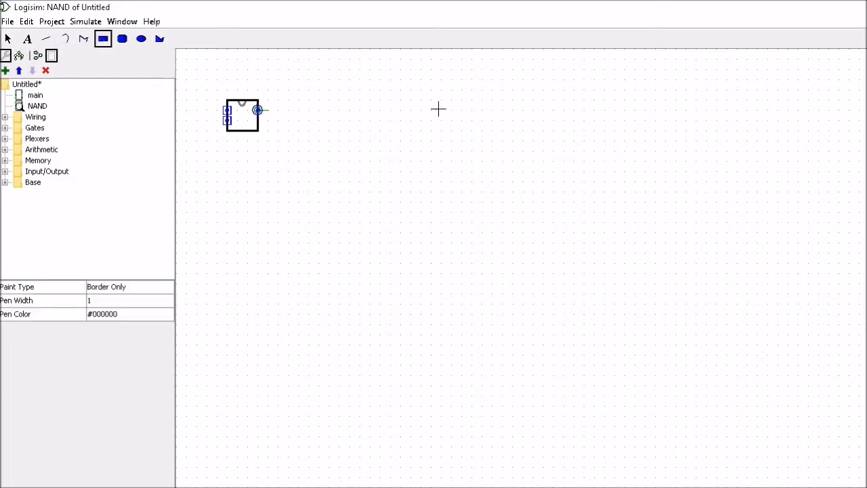
pyautogui.moveTo(454, 110); pyautogui.dragTo(518, 199)
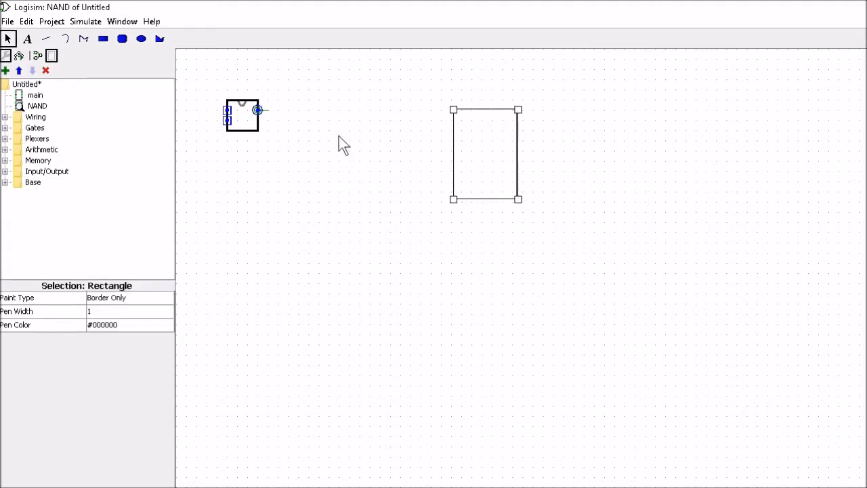
# - Move the output port and both input ports onto the edges of the new rectangle
pyautogui.click(259, 111)
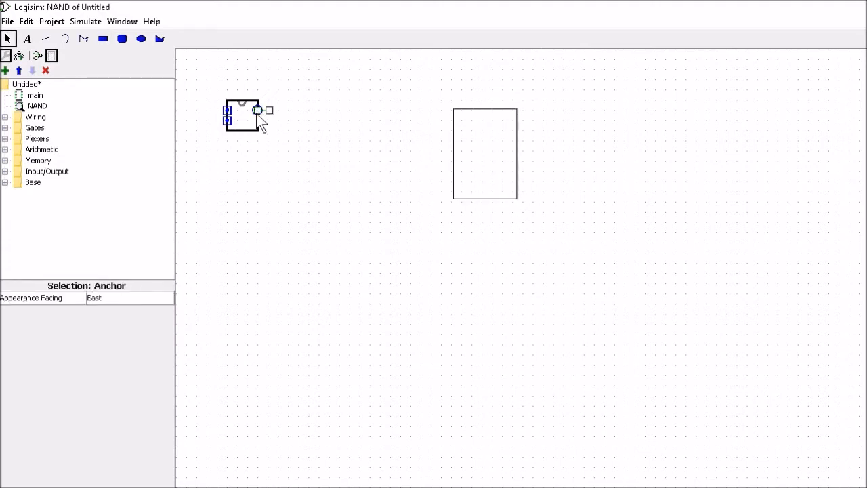
pyautogui.moveTo(260, 113); pyautogui.dragTo(520, 157)
pyautogui.click(260, 112)
pyautogui.moveTo(260, 113); pyautogui.dragTo(512, 153)
pyautogui.click(230, 110)
pyautogui.moveTo(229, 109); pyautogui.dragTo(458, 135)
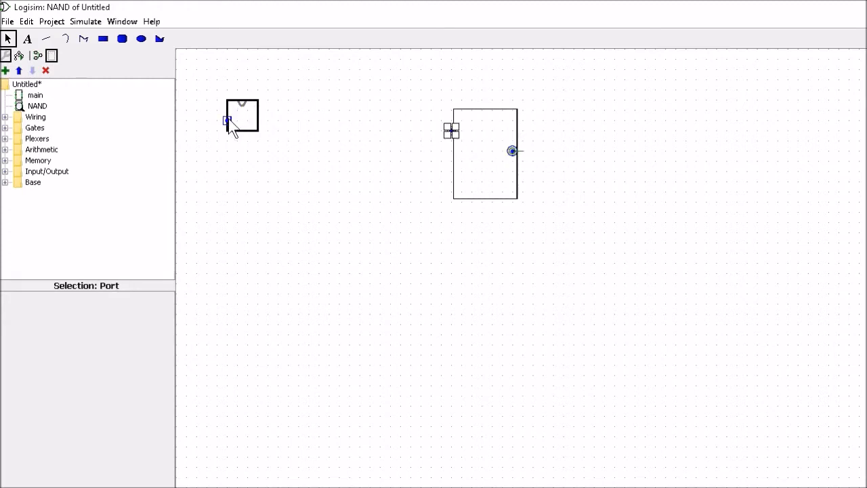
pyautogui.moveTo(229, 122); pyautogui.dragTo(361, 163)
pyautogui.moveTo(454, 173); pyautogui.dragTo(454, 173)
# - Delete the original small body rectangle and move its notch curve onto the top of the new rectangle
pyautogui.click(243, 129)
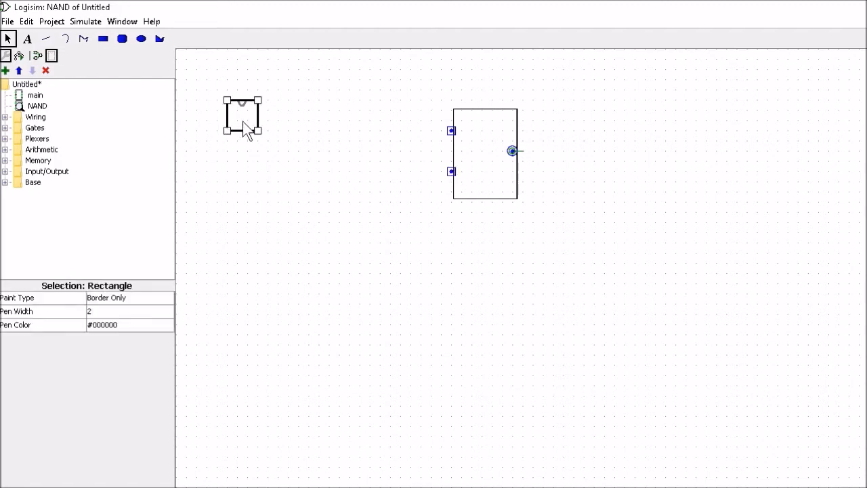
pyautogui.press('Delete')
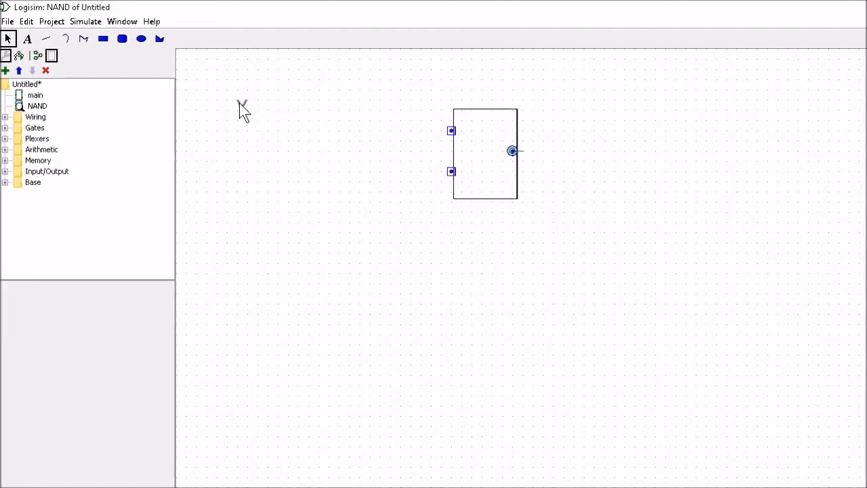
pyautogui.click(243, 103)
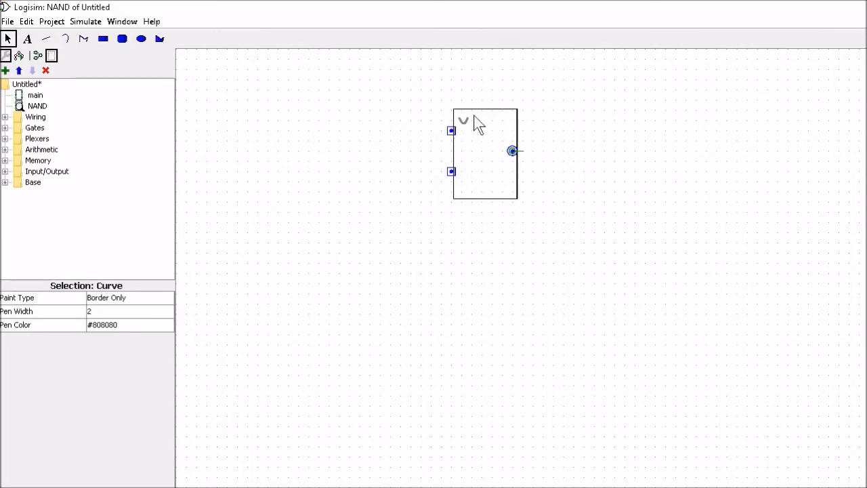
pyautogui.moveTo(474, 117); pyautogui.dragTo(481, 114)
pyautogui.click(374, 189)
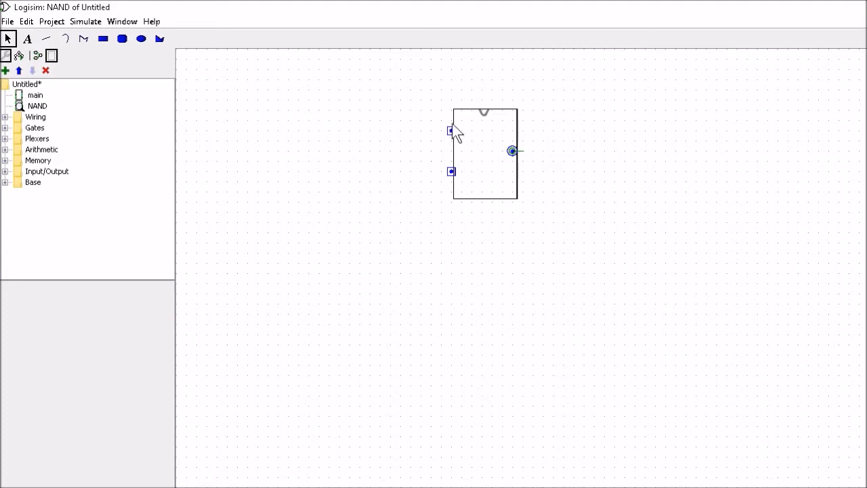
# - Check which pin of the circuit each input port in the appearance corresponds to
pyautogui.press('super+Down')
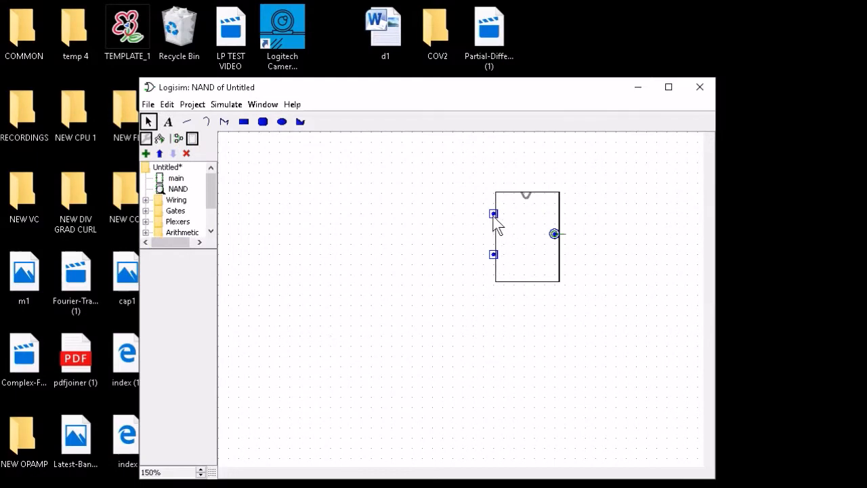
pyautogui.click(493, 215)
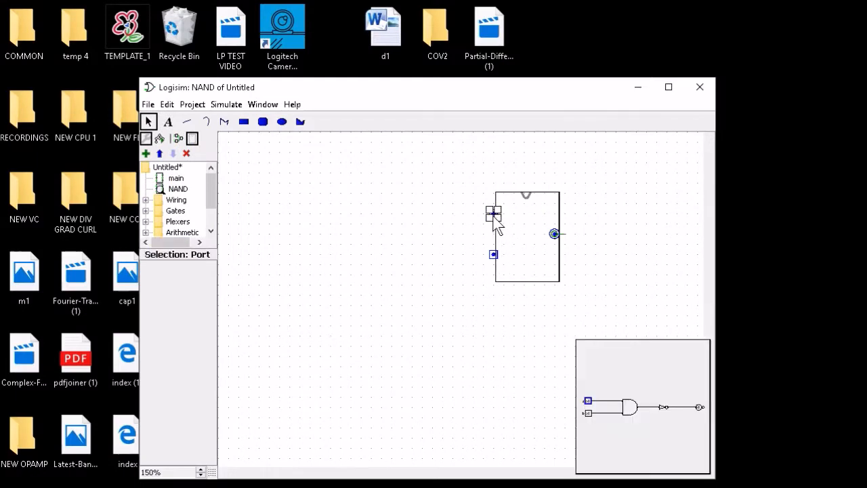
pyautogui.click(495, 256)
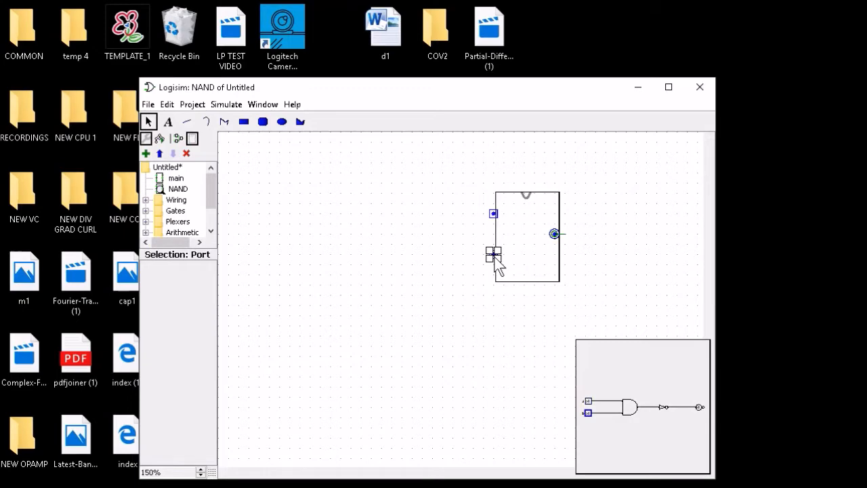
pyautogui.click(493, 216)
pyautogui.click(493, 256)
pyautogui.click(494, 216)
pyautogui.click(669, 87)
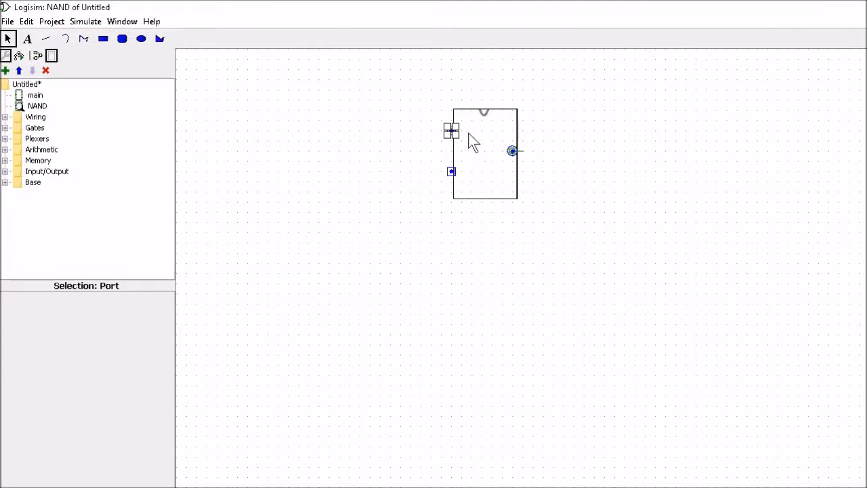
pyautogui.click(204, 135)
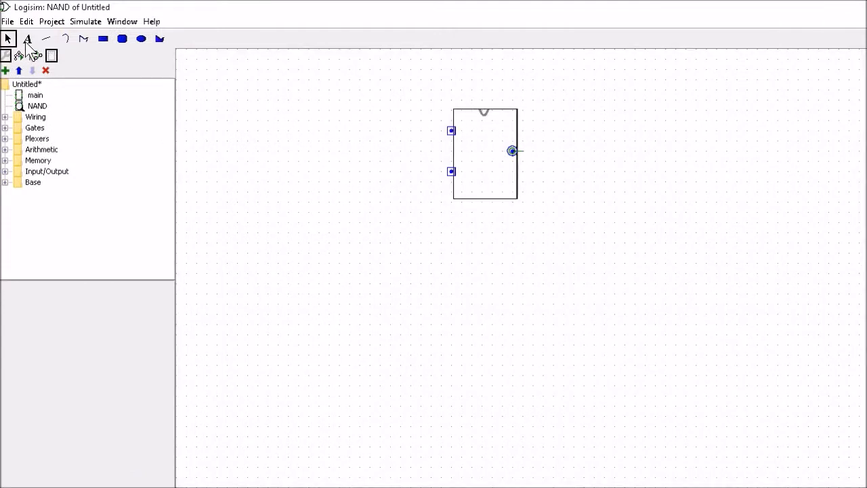
# - Add text labels a, b, o and NAND to the appearance canvas
pyautogui.click(27, 39)
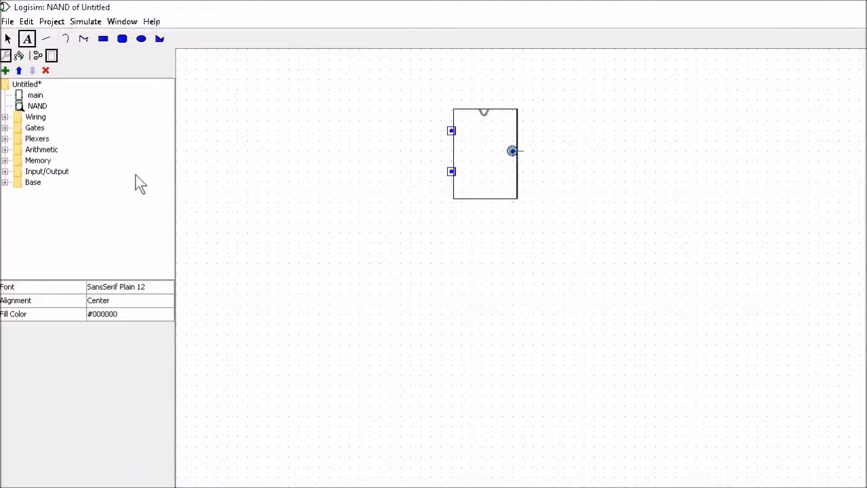
pyautogui.click(294, 214)
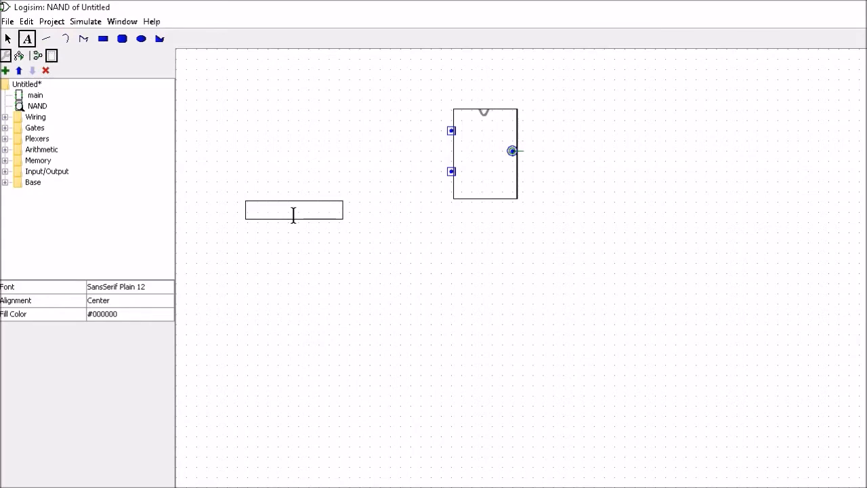
pyautogui.click(304, 248)
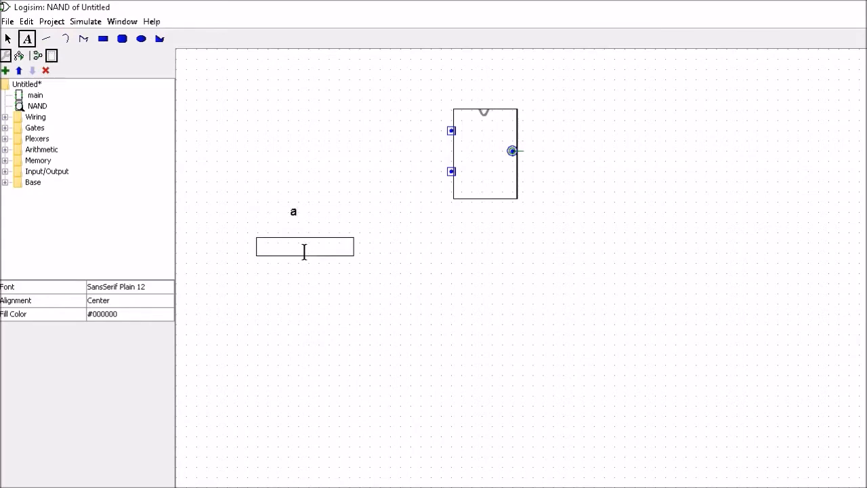
pyautogui.write('b')
pyautogui.click(302, 299)
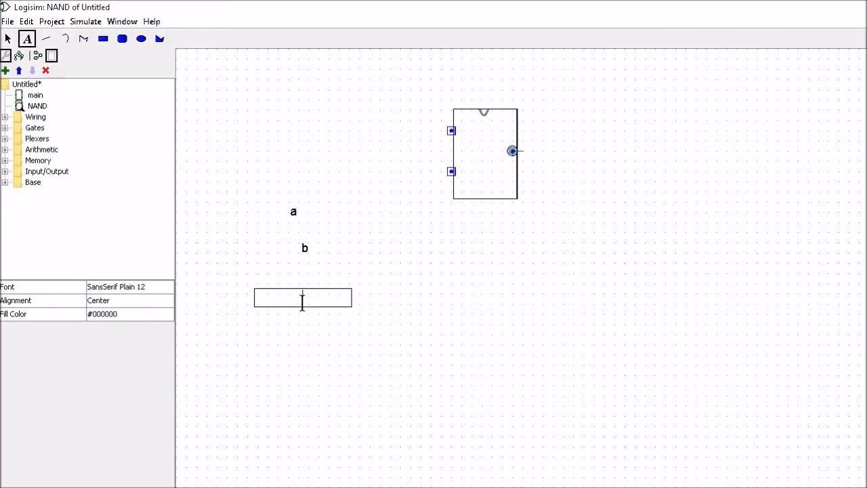
pyautogui.write('o')
pyautogui.click(309, 327)
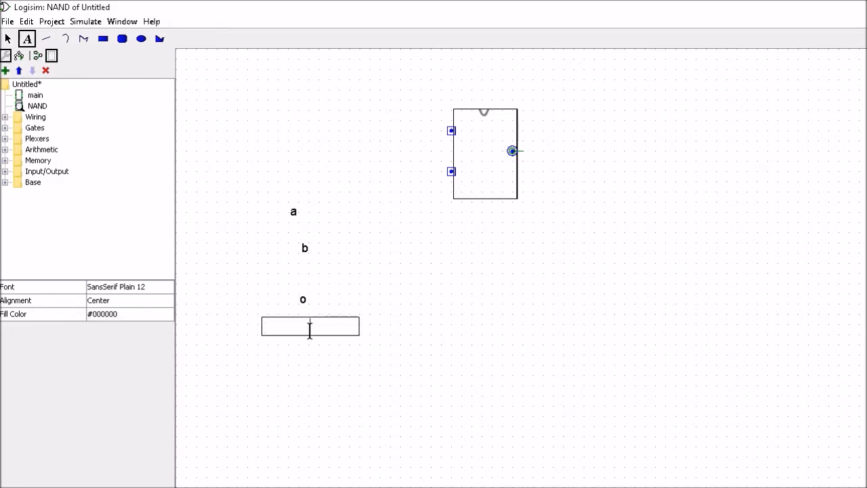
pyautogui.write('NAND')
pyautogui.click(359, 361)
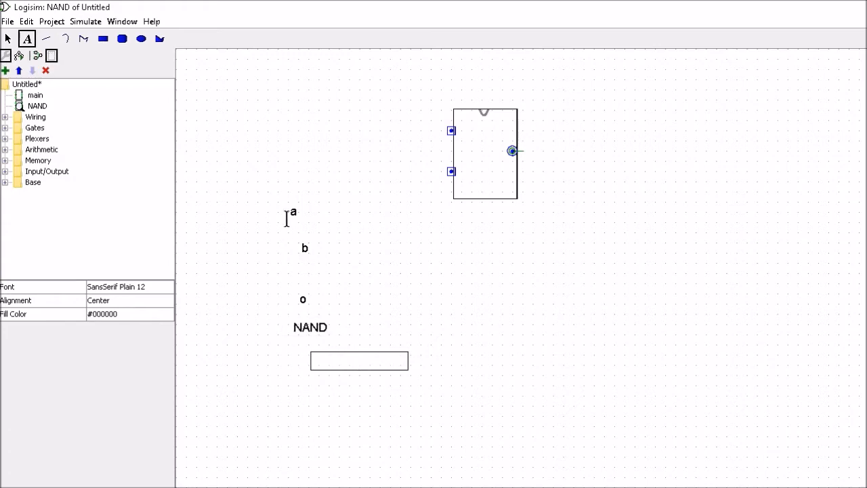
# - Move the a, b and o labels beside their ports and the NAND label into the rectangle's centre
pyautogui.click(8, 39)
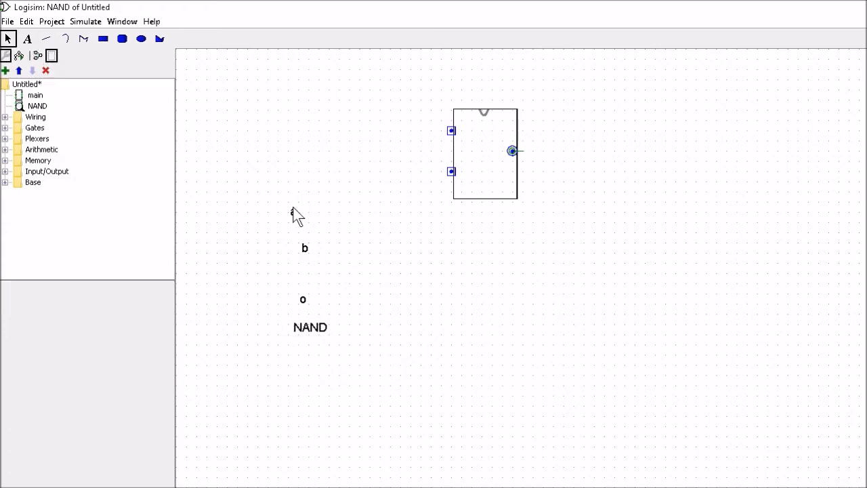
pyautogui.moveTo(293, 211); pyautogui.dragTo(467, 140)
pyautogui.moveTo(304, 248); pyautogui.dragTo(460, 172)
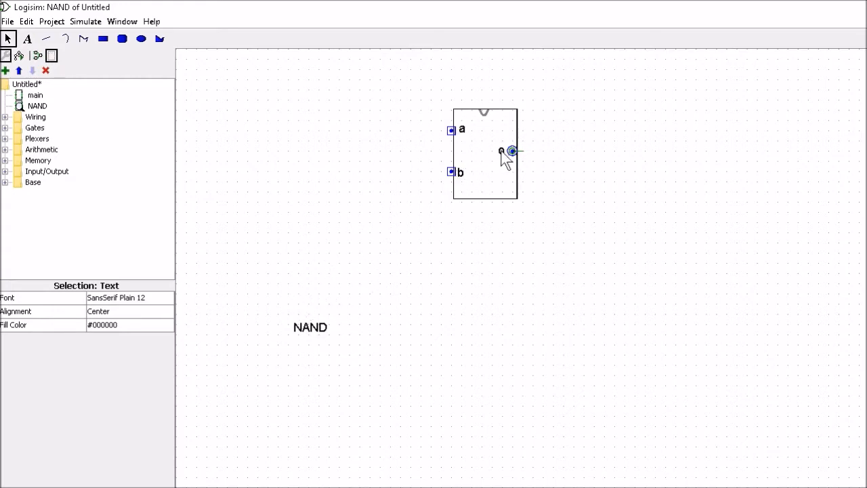
pyautogui.moveTo(307, 331); pyautogui.dragTo(473, 155)
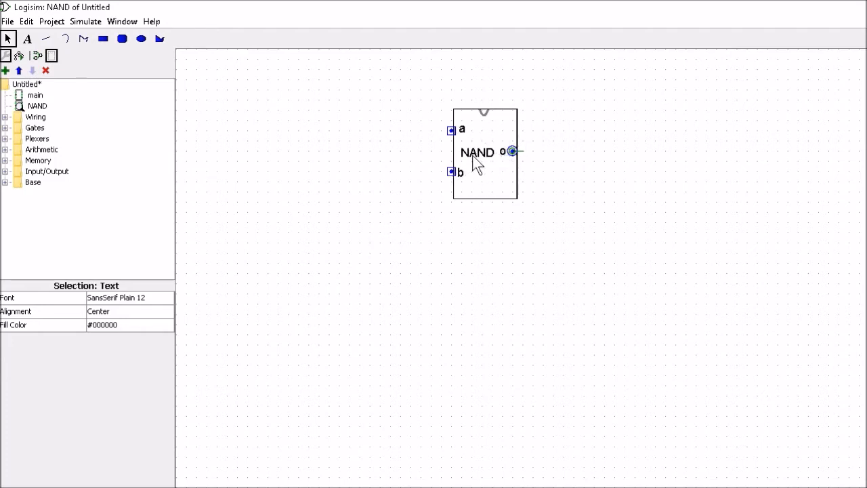
pyautogui.click(473, 159)
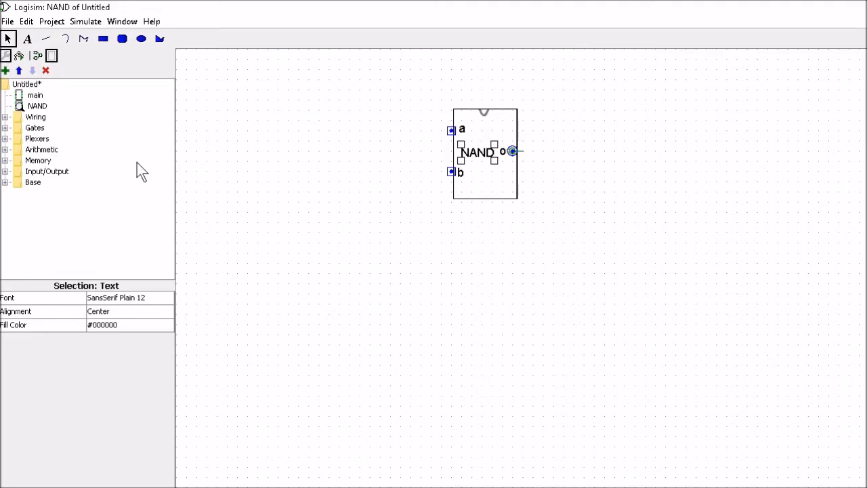
# - Open the main circuit and place one NAND subcircuit on its canvas
pyautogui.click(240, 158)
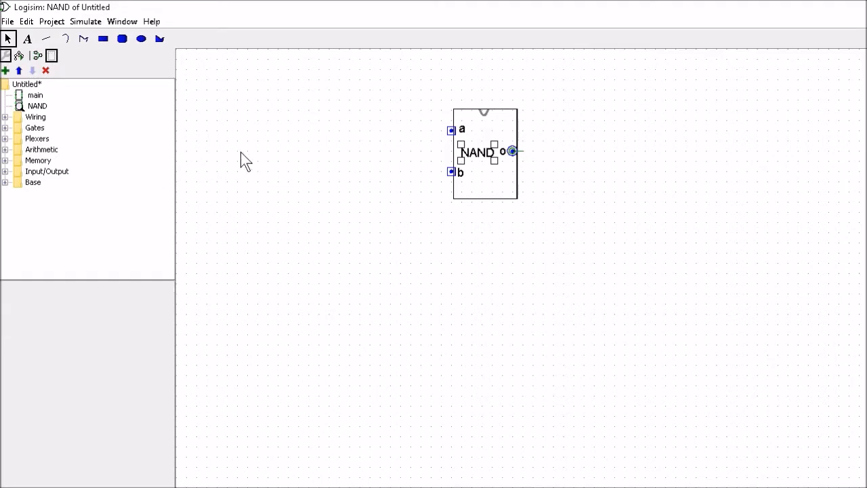
pyautogui.click(35, 95)
pyautogui.doubleClick(35, 96)
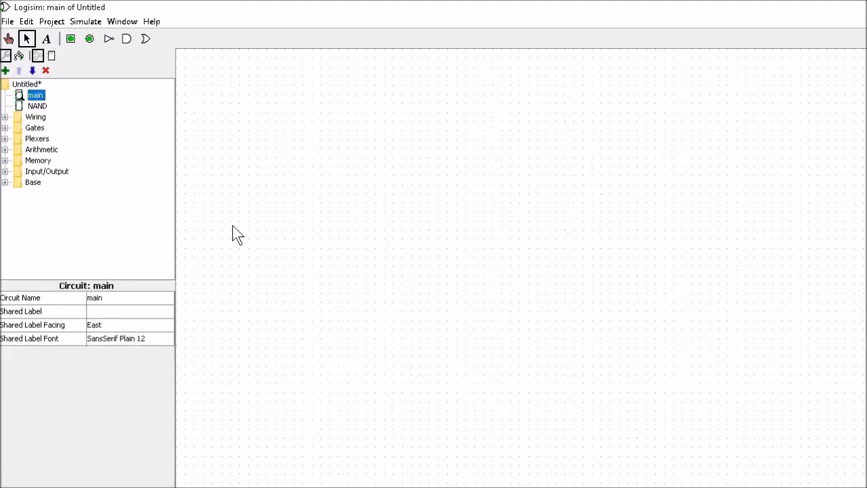
pyautogui.click(31, 108)
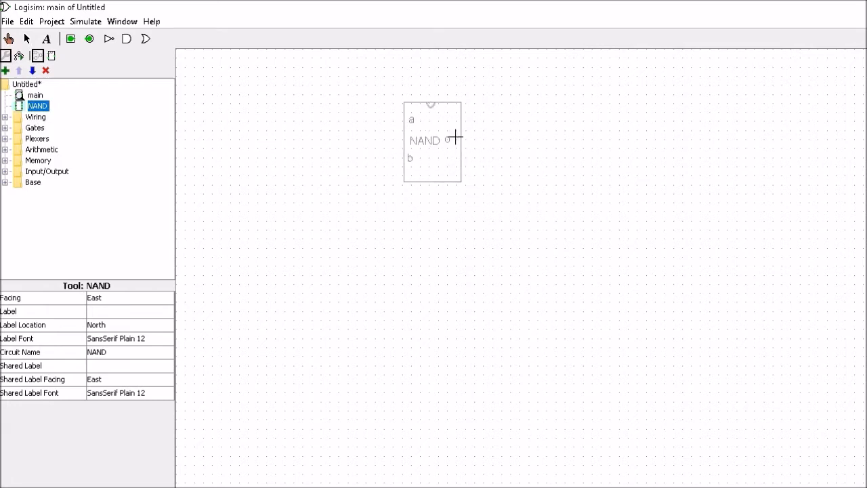
pyautogui.click(455, 138)
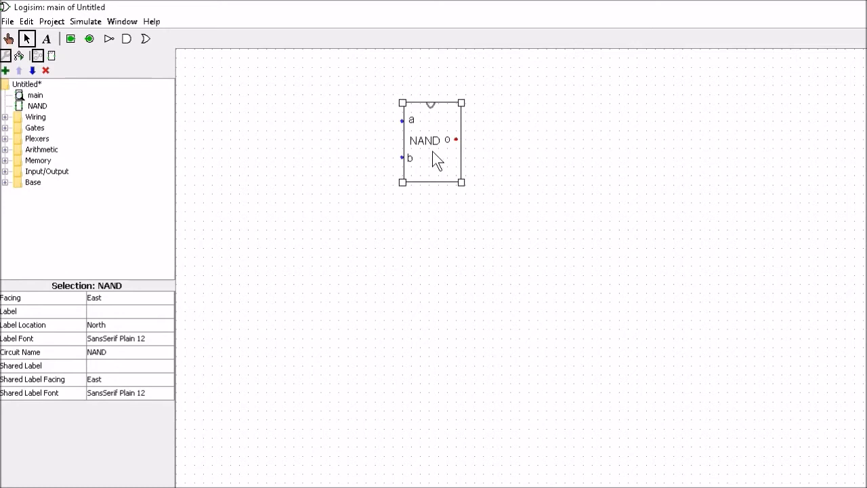
# - View the internal circuit of the placed NAND subcircuit, then return to the main circuit
pyautogui.rightClick(432, 151)
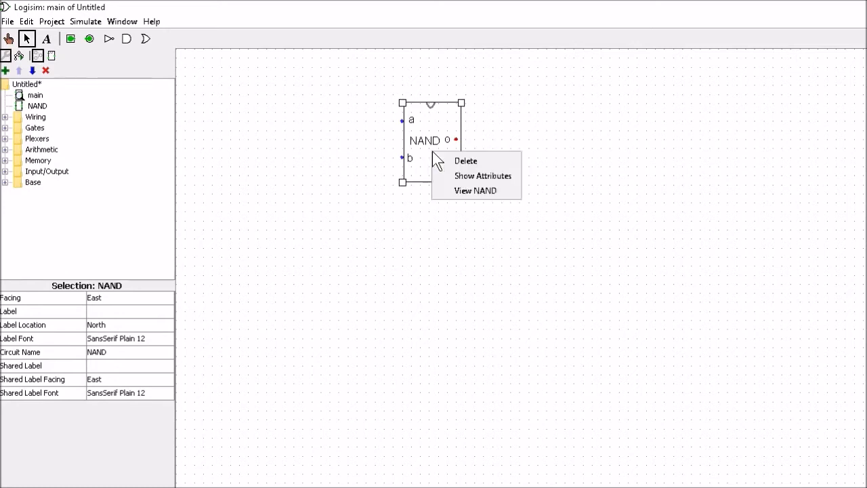
pyautogui.click(467, 191)
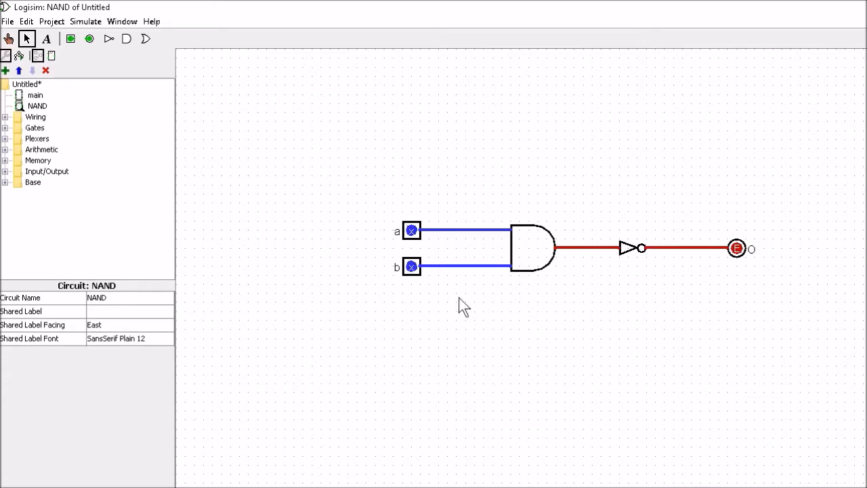
pyautogui.doubleClick(36, 95)
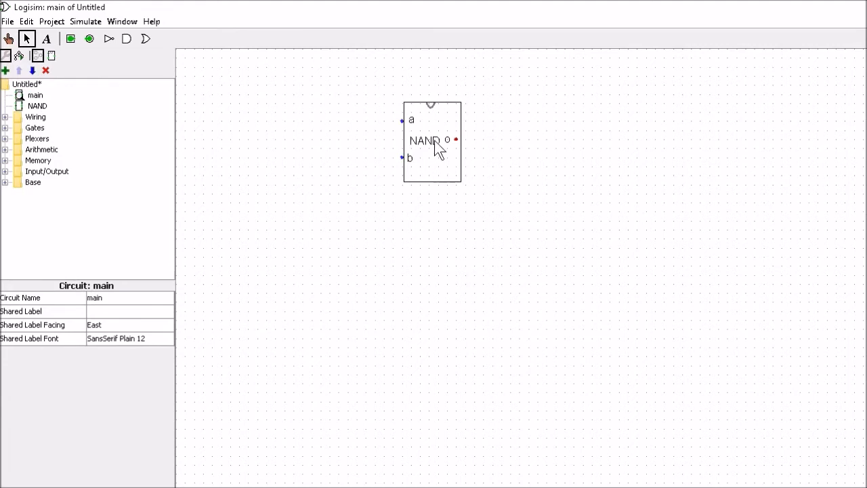
# - Place another NAND subcircuit and duplicate the NANDs into a vertical stack of four
pyautogui.click(37, 105)
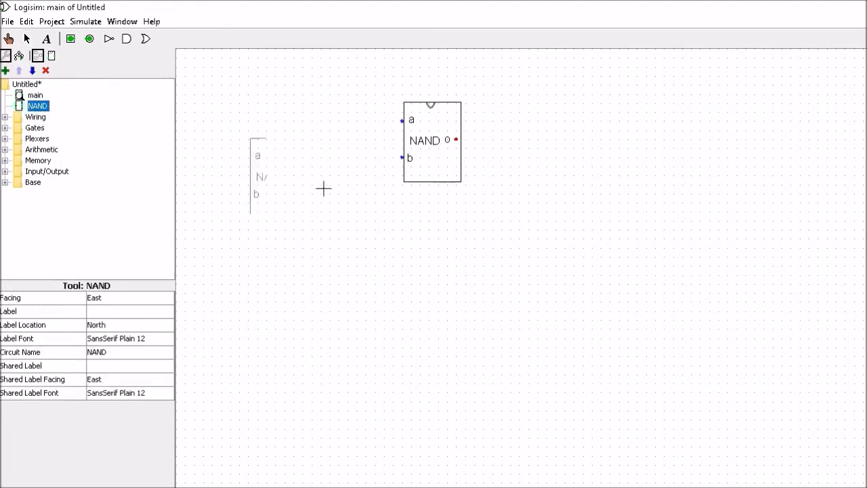
pyautogui.click(455, 230)
pyautogui.moveTo(368, 90); pyautogui.dragTo(506, 314)
pyautogui.hotkey('ctrl', 'd')
pyautogui.moveTo(433, 197); pyautogui.dragTo(442, 388)
pyautogui.moveTo(425, 112); pyautogui.dragTo(459, 290)
pyautogui.click(432, 83)
# - Draw a wire from the top NAND's output and place a NOR gate at its end
pyautogui.moveTo(459, 142)
pyautogui.mouseDown()
pyautogui.moveTo(589, 247)
pyautogui.moveTo(618, 247)
pyautogui.mouseUp()
pyautogui.click(4, 128)
pyautogui.click(57, 193)
pyautogui.click(669, 267)
pyautogui.click(129, 338)
pyautogui.click(122, 366)
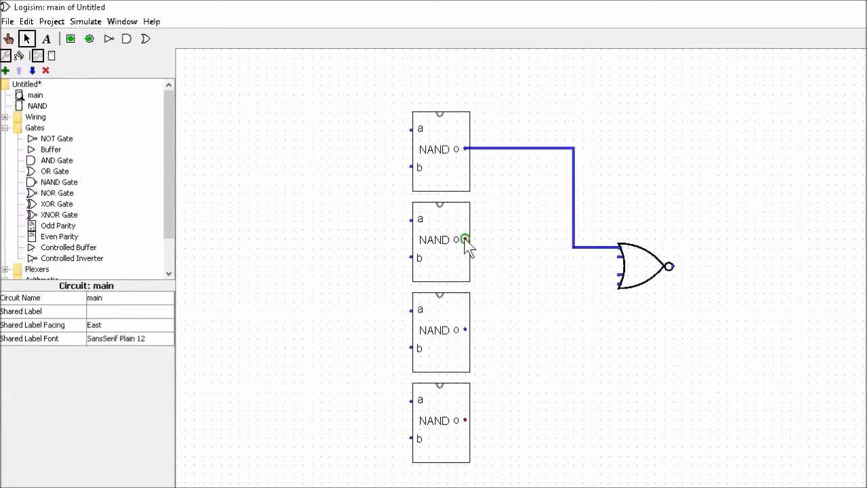
# - Wire the second NAND's output to the NOR gate and rearrange the lower NAND copies
pyautogui.moveTo(465, 239); pyautogui.dragTo(617, 256)
pyautogui.click(444, 420)
pyautogui.press('Delete')
pyautogui.click(438, 245)
pyautogui.press('Delete')
pyautogui.click(437, 160)
pyautogui.hotkey('ctrl', 'd')
pyautogui.moveTo(437, 162); pyautogui.dragTo(432, 435)
pyautogui.click(450, 261)
pyautogui.hotkey('ctrl', 'd')
# - Wire the third and fourth NAND outputs to the NOR inputs and draw an output wire from the NOR
pyautogui.moveTo(466, 329); pyautogui.dragTo(565, 275)
pyautogui.moveTo(564, 274); pyautogui.dragTo(618, 275)
pyautogui.moveTo(465, 419)
pyautogui.mouseDown()
pyautogui.moveTo(583, 283)
pyautogui.moveTo(617, 284)
pyautogui.mouseUp()
pyautogui.moveTo(672, 265); pyautogui.dragTo(755, 266)
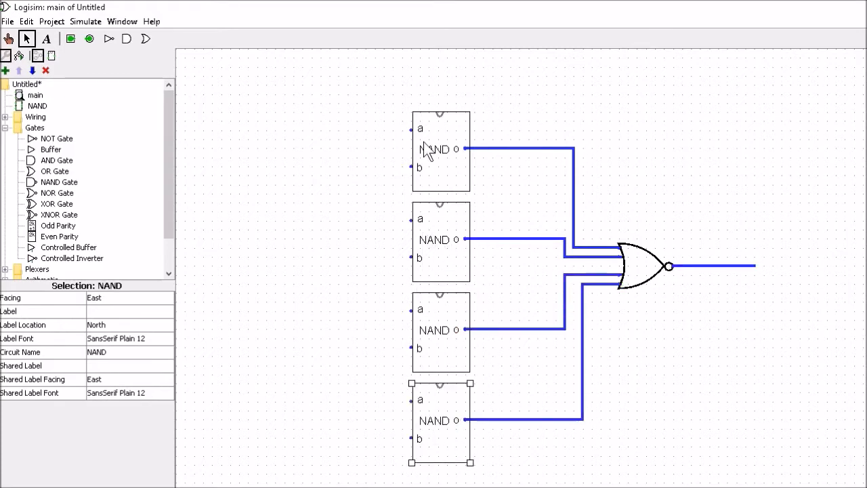
# - Draw short input wires leading left from all eight NAND input ports
pyautogui.moveTo(411, 130); pyautogui.dragTo(345, 130)
pyautogui.moveTo(410, 166); pyautogui.dragTo(346, 166)
pyautogui.moveTo(410, 220); pyautogui.dragTo(345, 219)
pyautogui.moveTo(410, 256); pyautogui.dragTo(355, 257)
pyautogui.moveTo(410, 310); pyautogui.dragTo(355, 310)
pyautogui.moveTo(411, 347); pyautogui.dragTo(346, 347)
pyautogui.moveTo(410, 400); pyautogui.dragTo(345, 401)
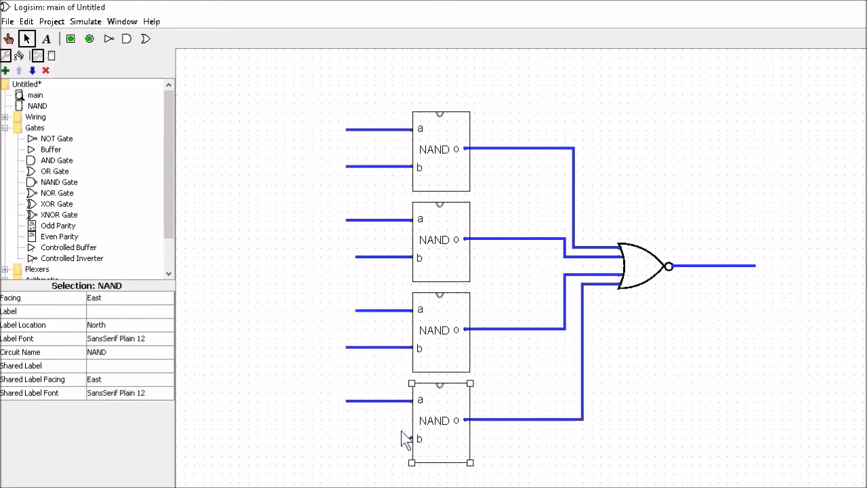
pyautogui.moveTo(411, 438); pyautogui.dragTo(345, 438)
# - Select the whole circuit and move it slightly up and to the right
pyautogui.moveTo(310, 91)
pyautogui.mouseDown()
pyautogui.moveTo(742, 485)
pyautogui.moveTo(768, 472)
pyautogui.mouseUp()
pyautogui.moveTo(453, 242)
pyautogui.mouseDown()
pyautogui.moveTo(479, 224)
pyautogui.moveTo(477, 216)
pyautogui.mouseUp()
pyautogui.click(777, 359)
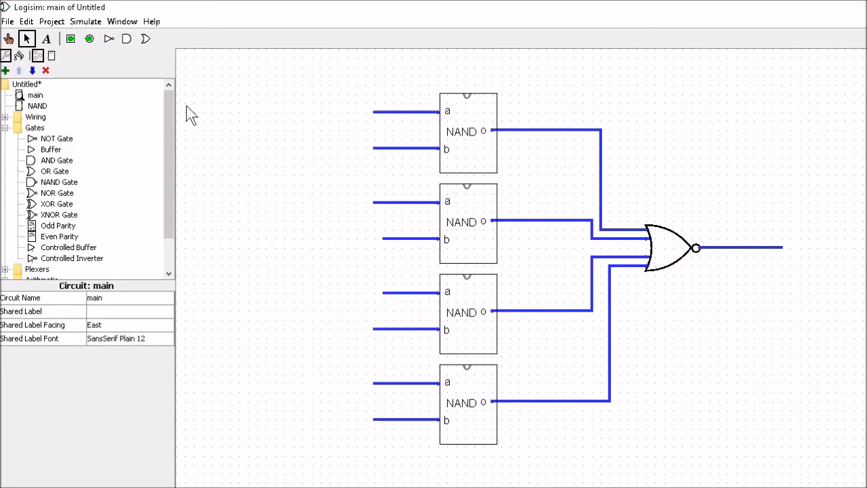
# - Add an output pin at the end of the NOR gate's output wire
pyautogui.click(88, 38)
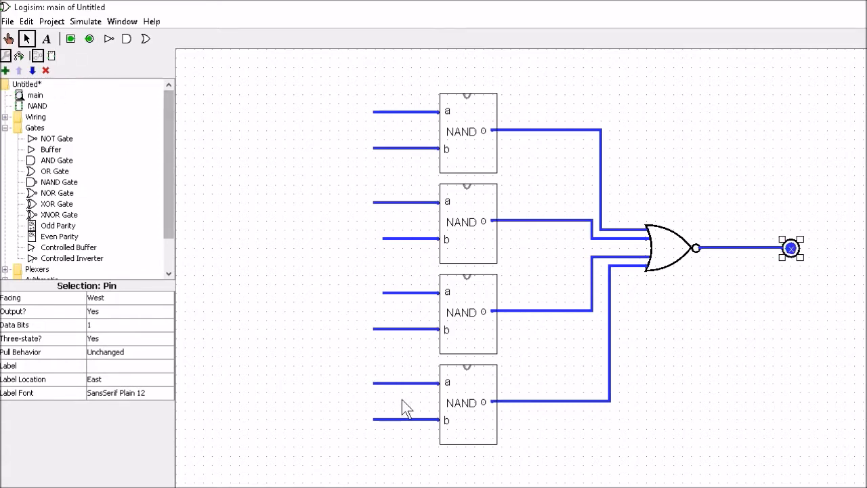
pyautogui.click(399, 293)
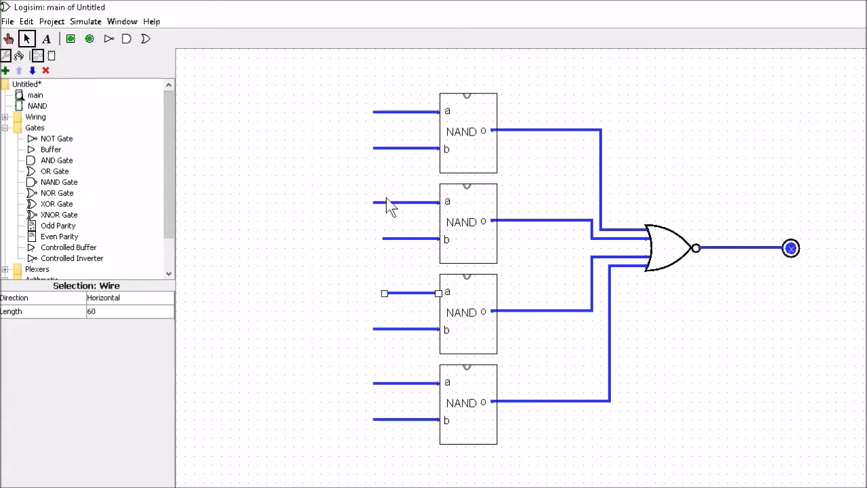
pyautogui.click(332, 147)
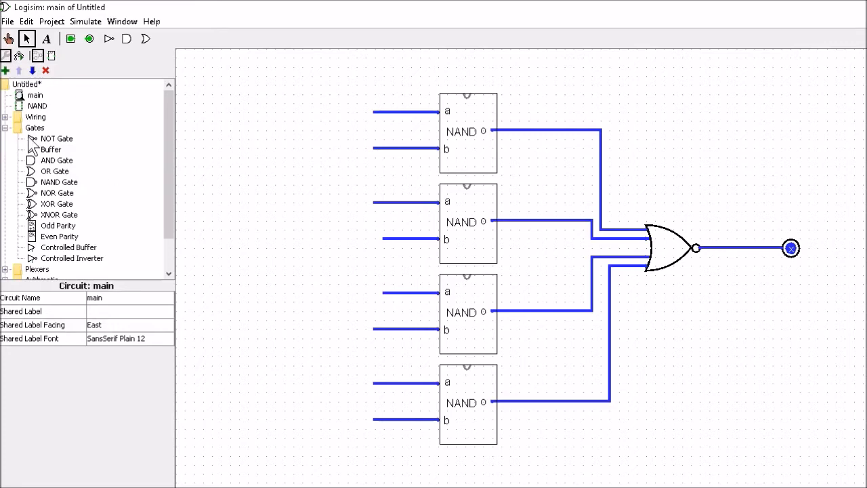
# - Place a splitter left of the NANDs and set its fan out and input bit width to 8
pyautogui.click(6, 117)
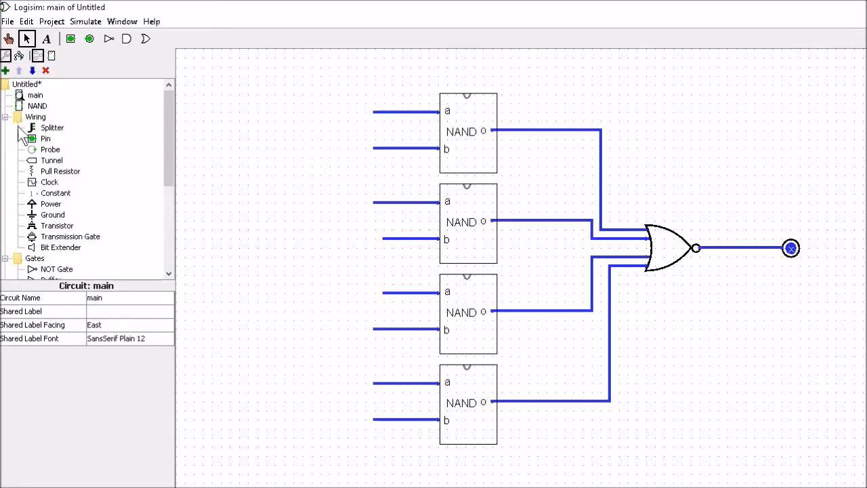
pyautogui.click(53, 130)
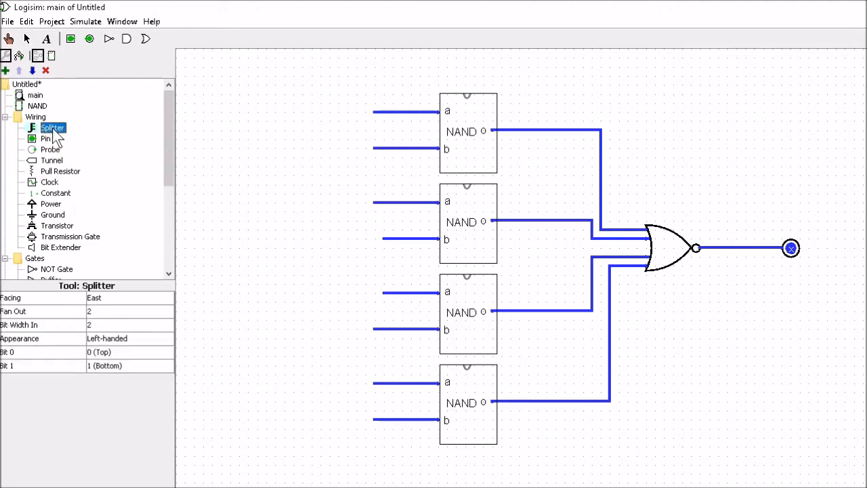
pyautogui.click(279, 129)
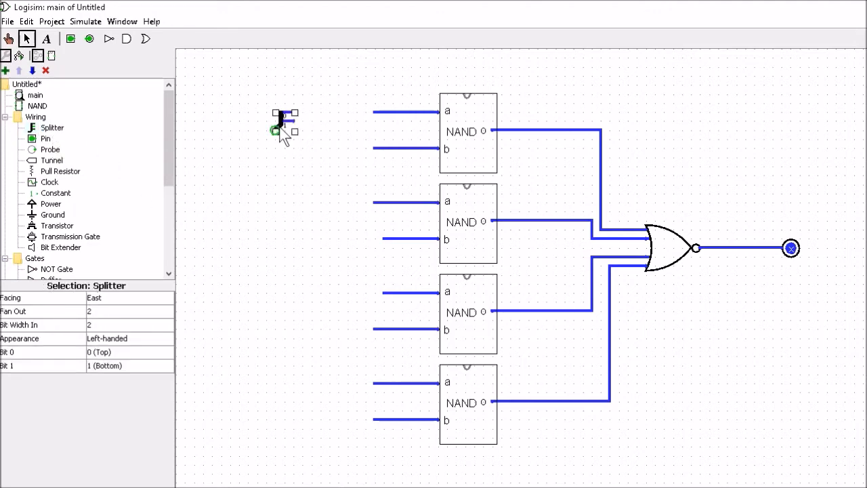
pyautogui.click(103, 312)
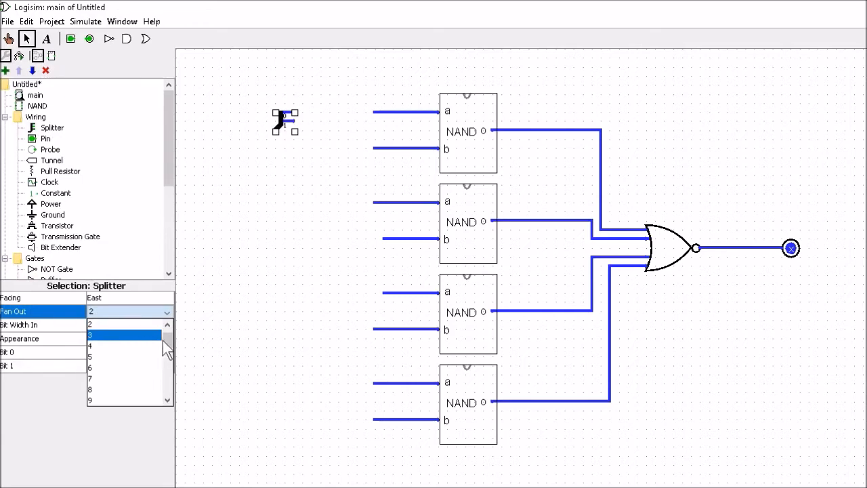
pyautogui.click(95, 389)
pyautogui.click(101, 327)
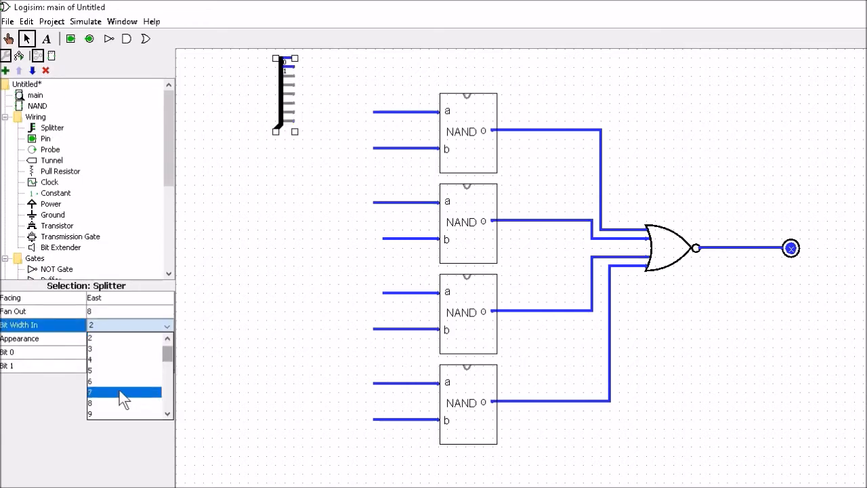
pyautogui.click(108, 405)
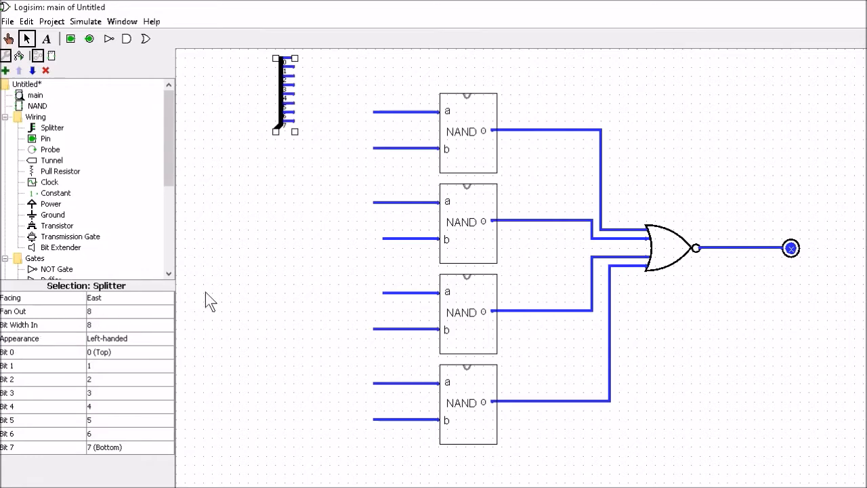
# - Move the splitter down and wire its eight outputs to the eight NAND input wires
pyautogui.moveTo(279, 70); pyautogui.dragTo(279, 125)
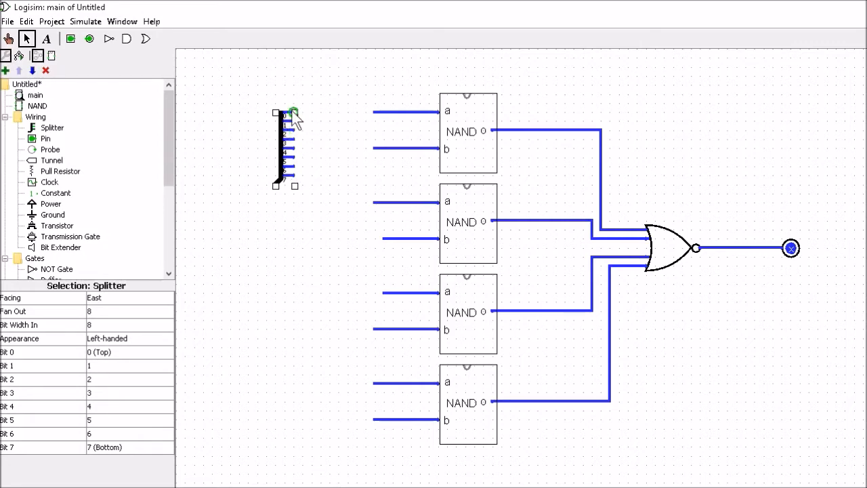
pyautogui.moveTo(295, 112); pyautogui.dragTo(374, 112)
pyautogui.click(375, 148)
pyautogui.moveTo(295, 121)
pyautogui.mouseDown()
pyautogui.moveTo(374, 119)
pyautogui.moveTo(374, 148)
pyautogui.mouseUp()
pyautogui.moveTo(294, 129); pyautogui.dragTo(374, 202)
pyautogui.moveTo(295, 139); pyautogui.dragTo(383, 239)
pyautogui.moveTo(295, 147); pyautogui.dragTo(383, 292)
pyautogui.moveTo(295, 157); pyautogui.dragTo(373, 383)
pyautogui.moveTo(293, 175); pyautogui.dragTo(373, 420)
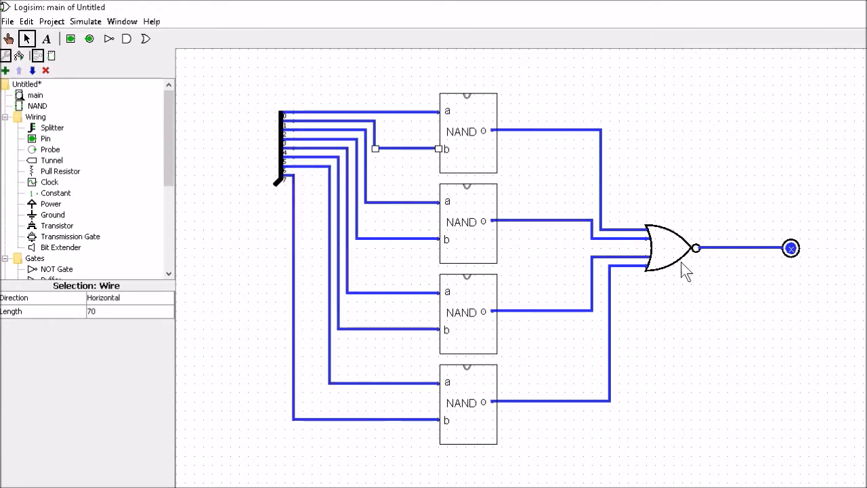
# - Add an input pin at the splitter's input and set its data bits to 8
pyautogui.click(45, 138)
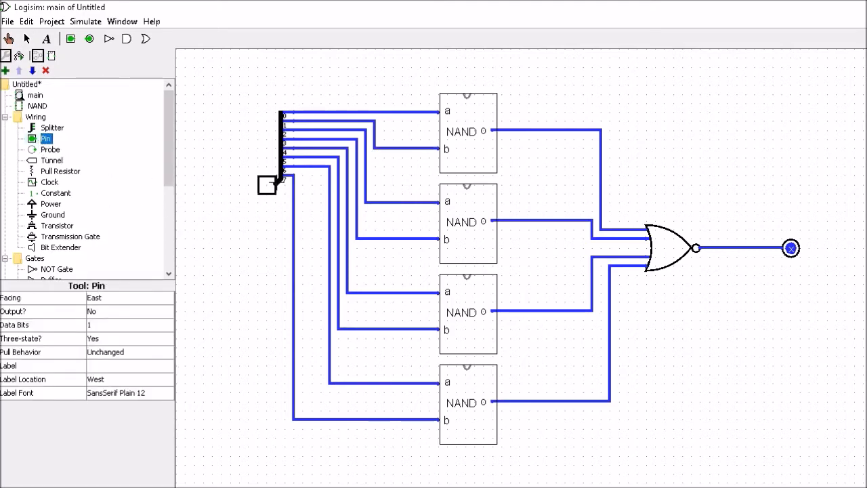
pyautogui.click(275, 185)
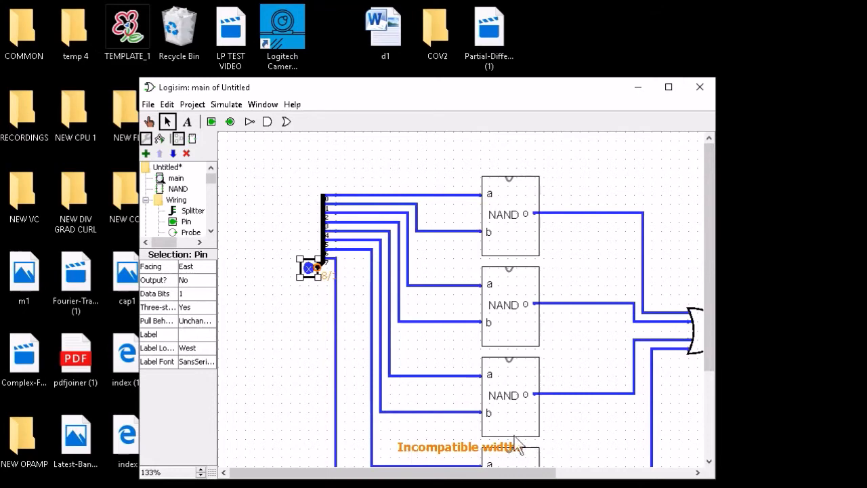
pyautogui.click(664, 94)
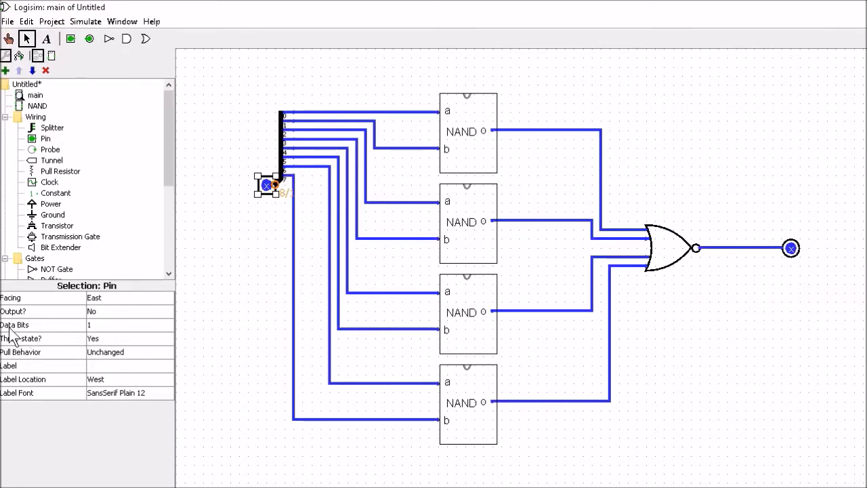
pyautogui.click(94, 325)
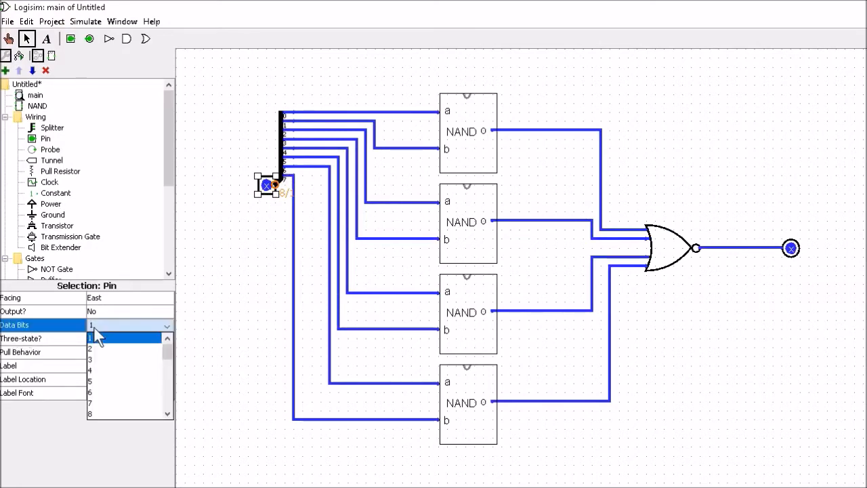
pyautogui.click(95, 413)
# - Label the 8-bit input pin i
pyautogui.click(240, 248)
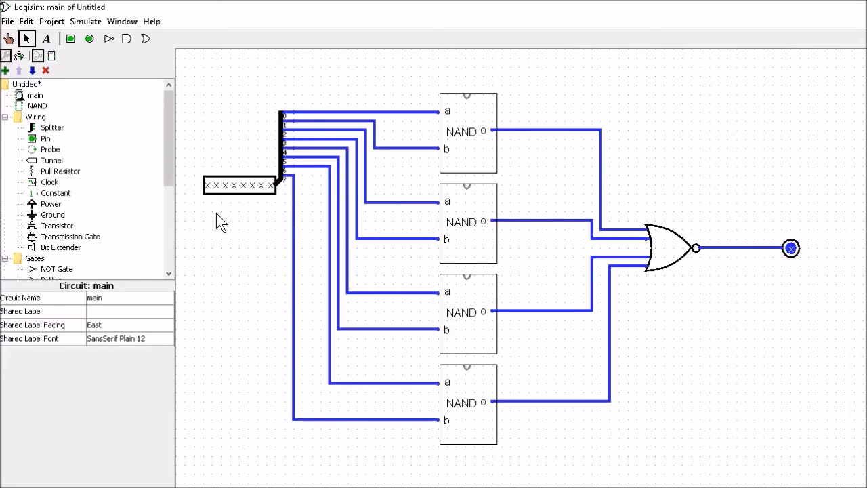
pyautogui.click(242, 184)
pyautogui.click(123, 365)
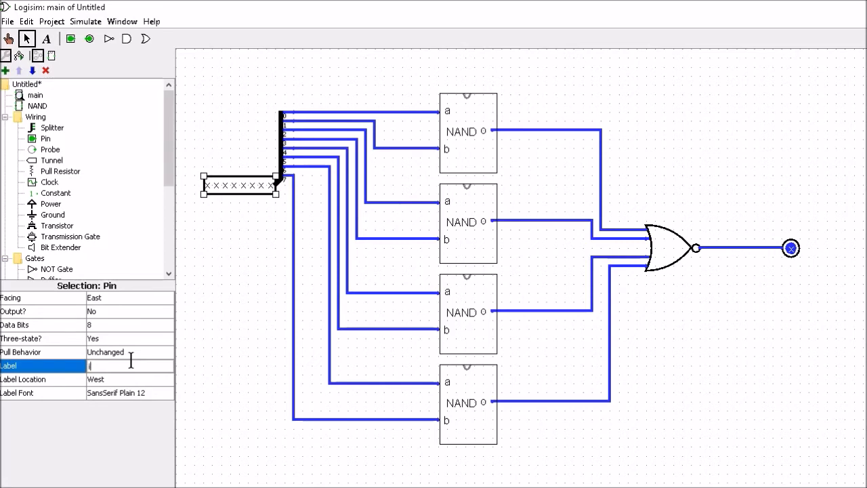
pyautogui.press('Return')
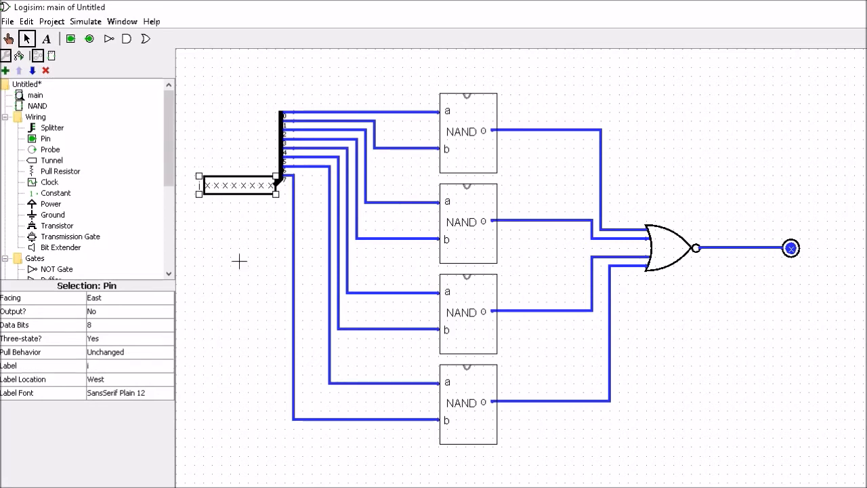
pyautogui.click(240, 261)
# - Label the output pin o
pyautogui.click(791, 249)
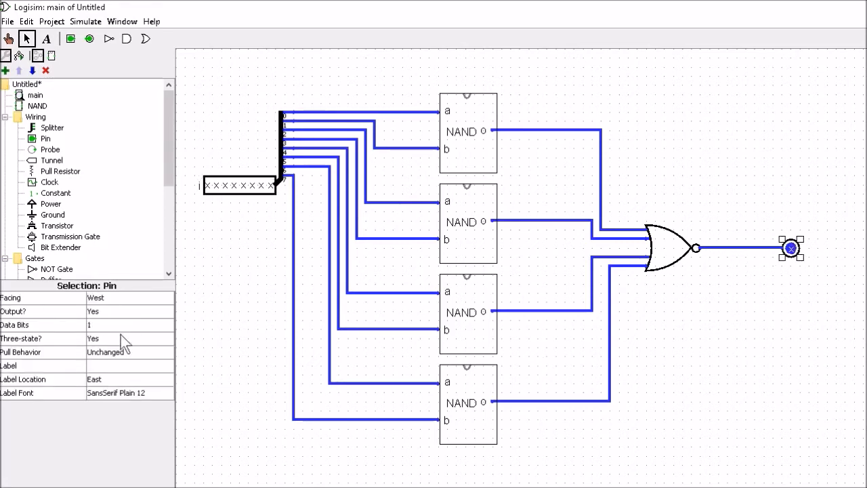
pyautogui.click(113, 366)
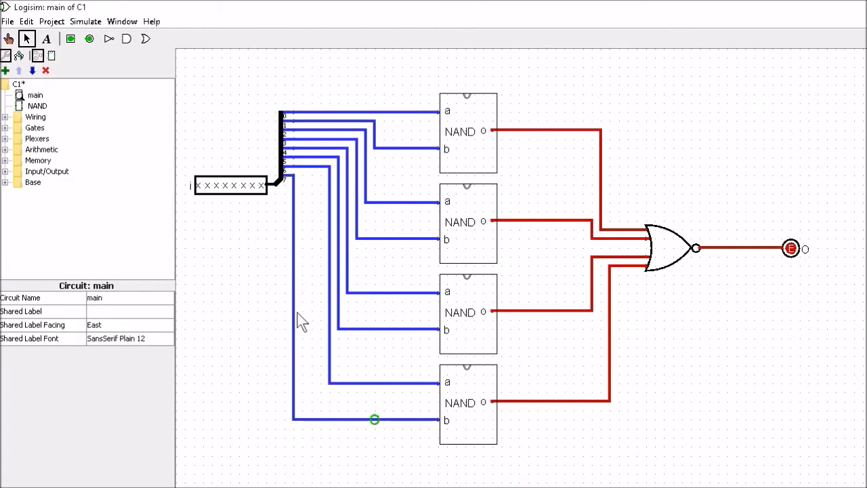
# - Add a new circuit named C1 to the project and return to the main circuit
pyautogui.click(51, 21)
pyautogui.click(67, 38)
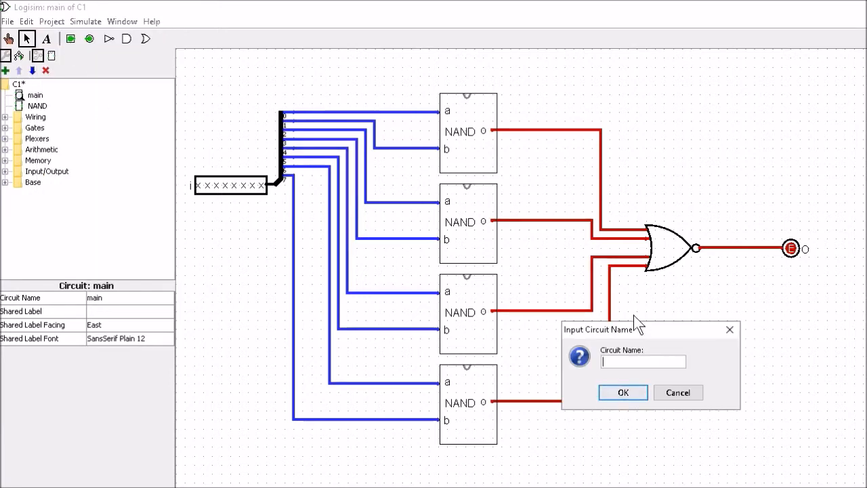
pyautogui.write('C1')
pyautogui.click(614, 389)
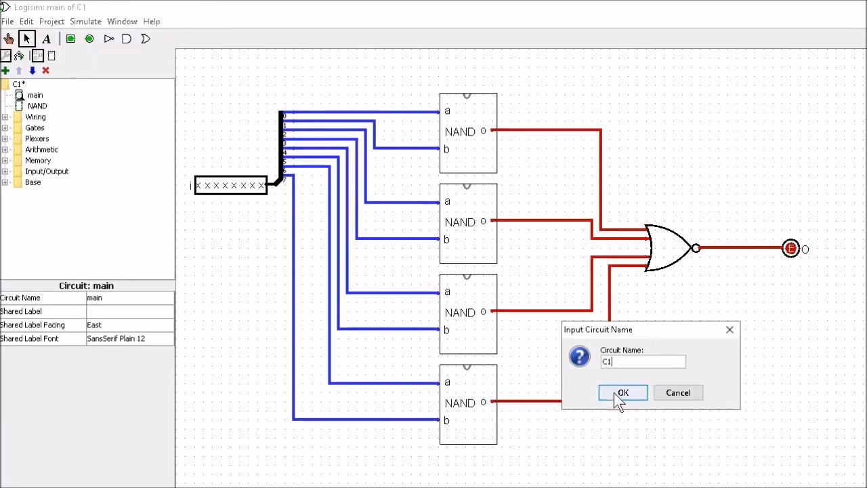
pyautogui.doubleClick(35, 97)
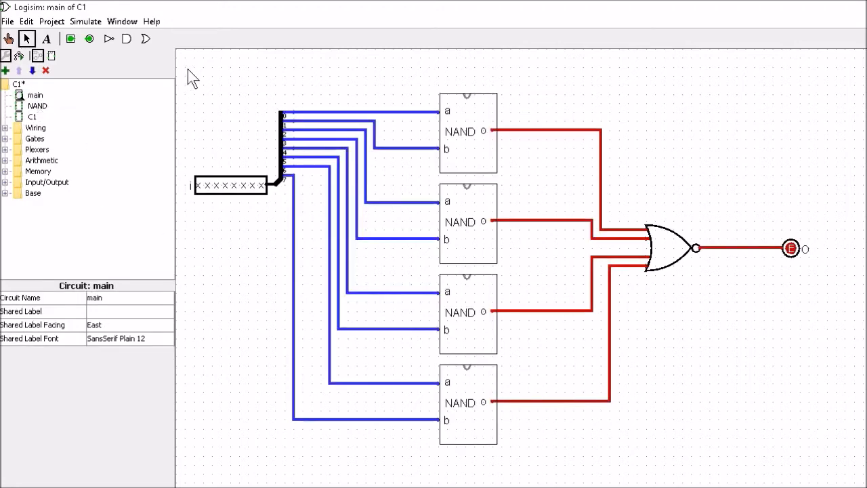
# - Move the entire circuit from main into the C1 circuit
pyautogui.moveTo(186, 72); pyautogui.dragTo(830, 486)
pyautogui.press('Delete')
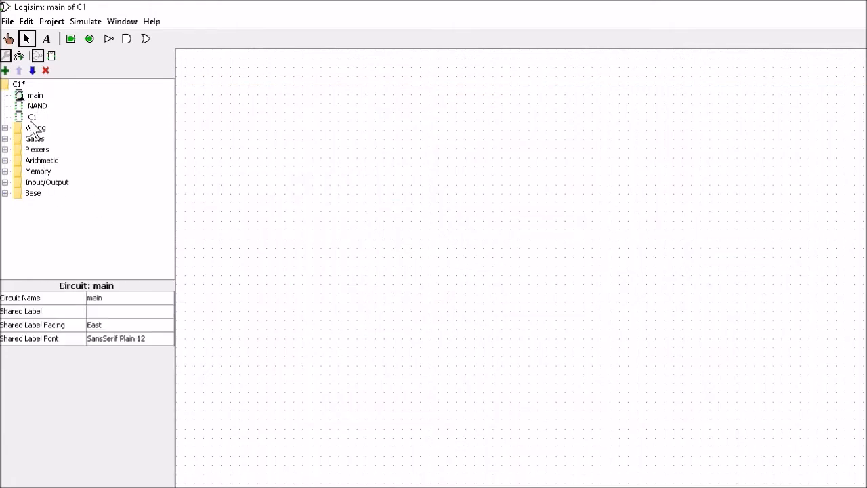
pyautogui.doubleClick(30, 117)
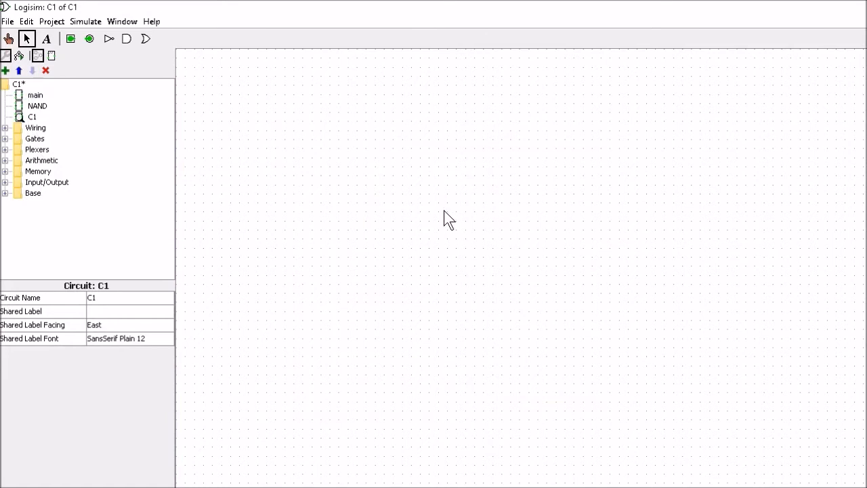
pyautogui.hotkey('ctrl', 'v')
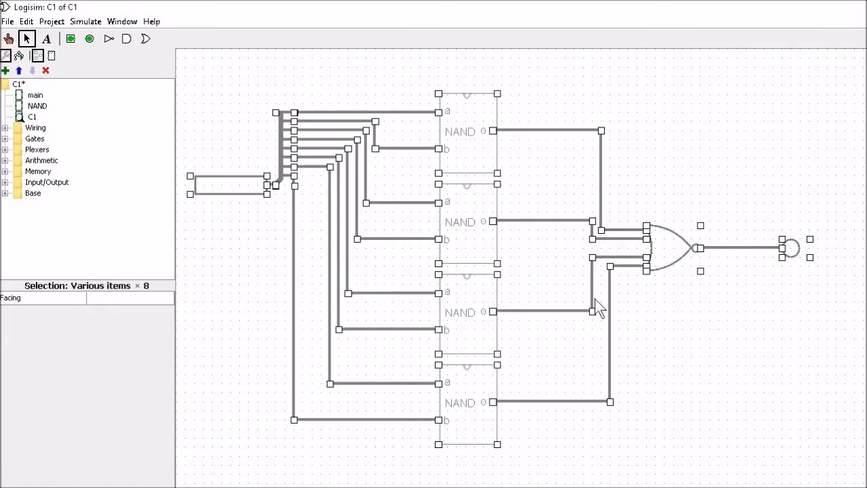
pyautogui.click(788, 324)
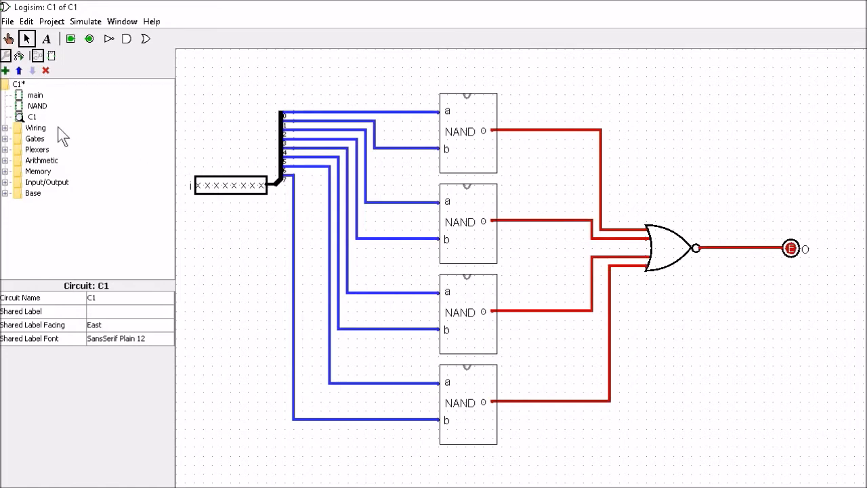
# - Open C1's appearance editor and draw a tall rectangle as the new body
pyautogui.rightClick(34, 127)
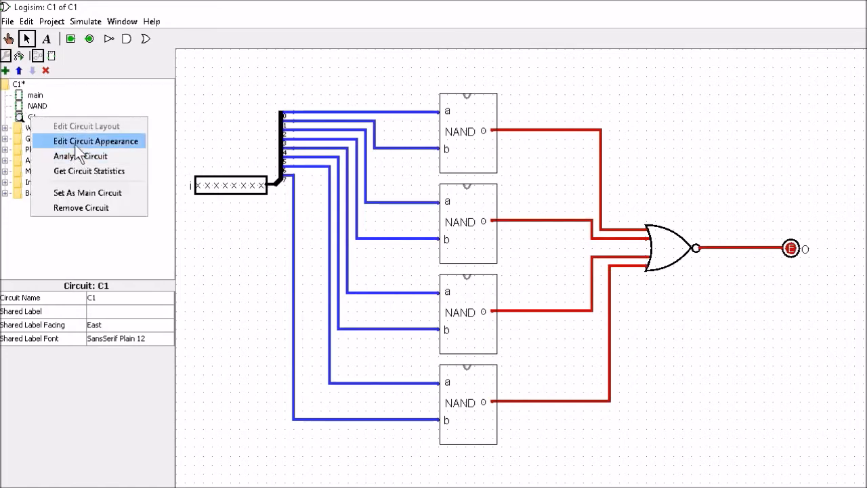
pyautogui.click(76, 144)
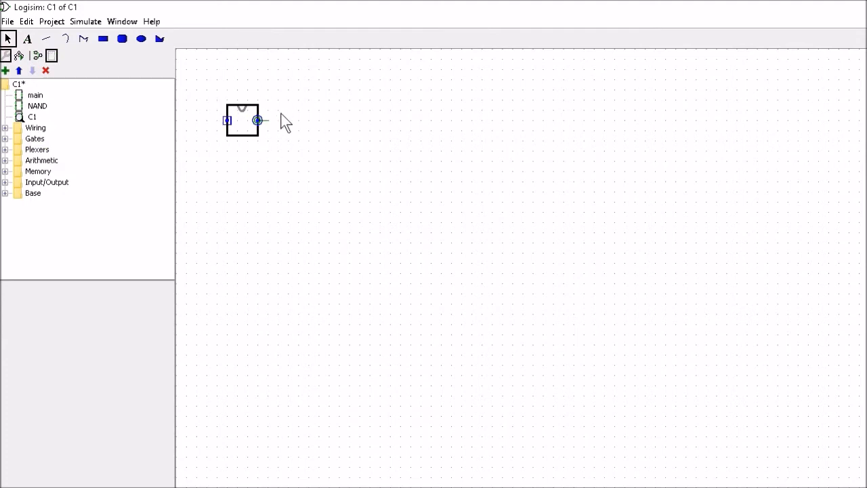
pyautogui.click(103, 38)
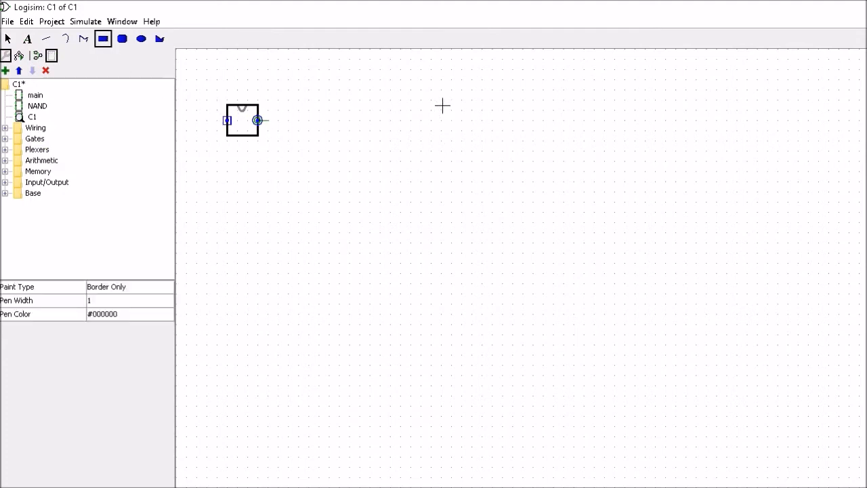
pyautogui.moveTo(442, 105); pyautogui.dragTo(512, 196)
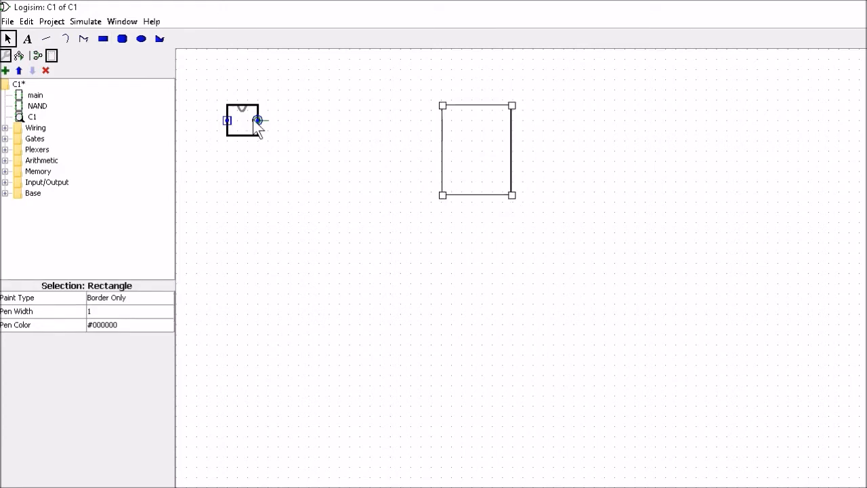
# - Move the anchor and the output port onto the new rectangle's right edge
pyautogui.moveTo(256, 122); pyautogui.dragTo(513, 150)
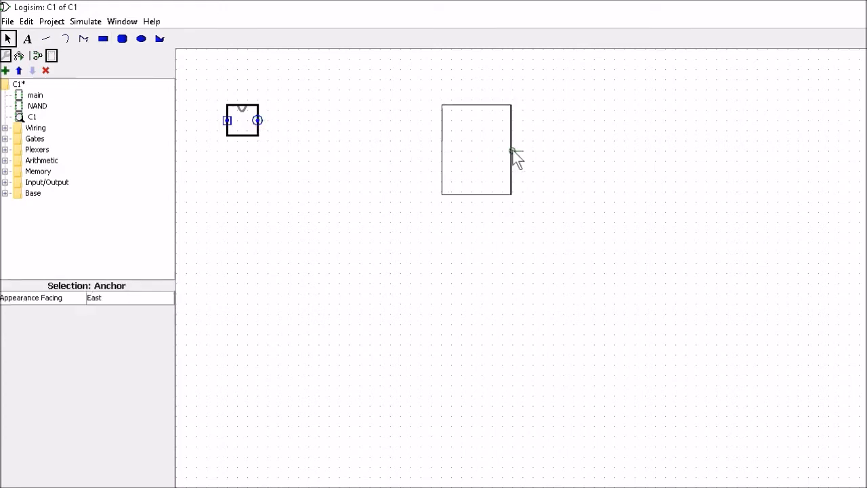
pyautogui.moveTo(266, 130); pyautogui.dragTo(518, 160)
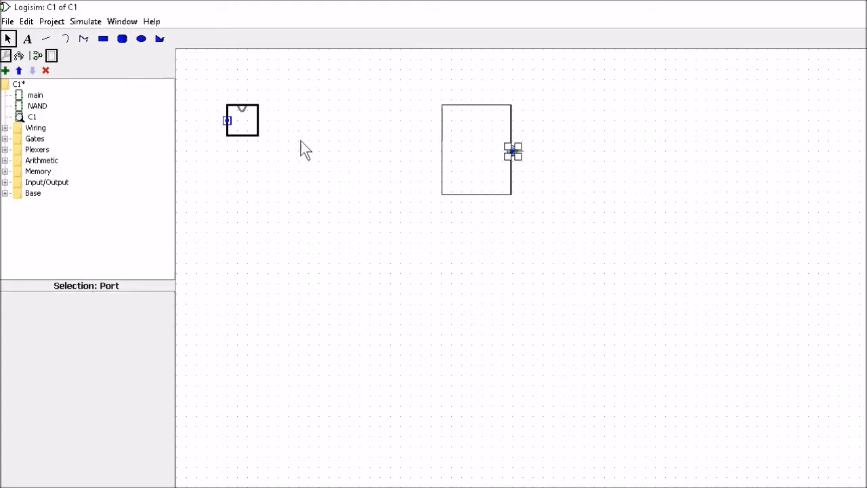
# - Move the input port onto the new rectangle's left edge
pyautogui.click(230, 123)
pyautogui.moveTo(230, 124); pyautogui.dragTo(369, 148)
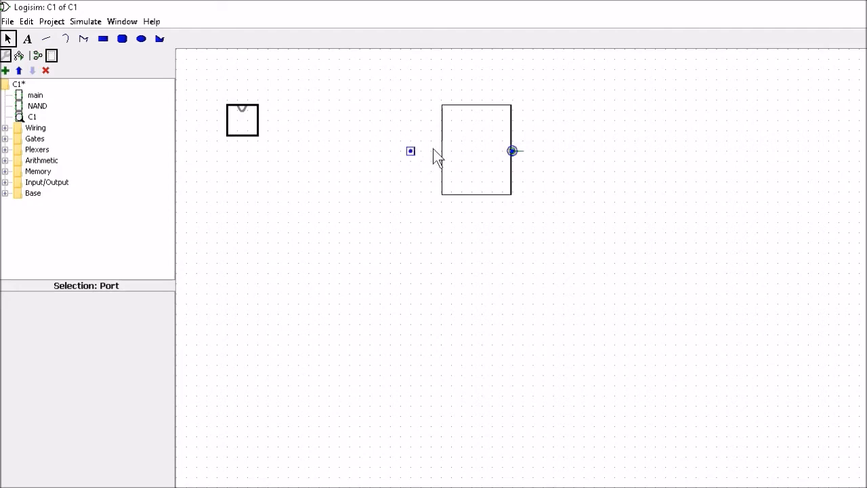
pyautogui.moveTo(433, 149); pyautogui.dragTo(446, 147)
# - Delete the original small rectangle and move the notch to the top of the new rectangle
pyautogui.click(246, 130)
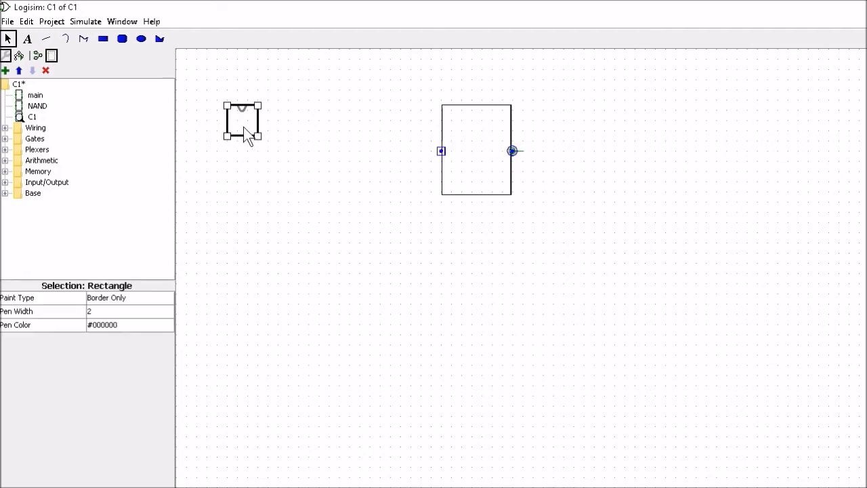
pyautogui.press('Delete')
pyautogui.moveTo(241, 108); pyautogui.dragTo(472, 109)
pyautogui.click(308, 129)
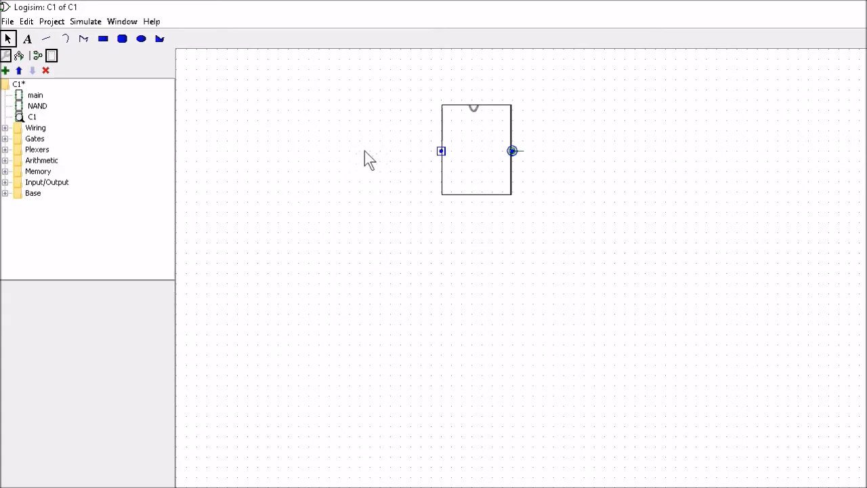
# - Add text labels a, b, o and C1 to the appearance
pyautogui.click(27, 38)
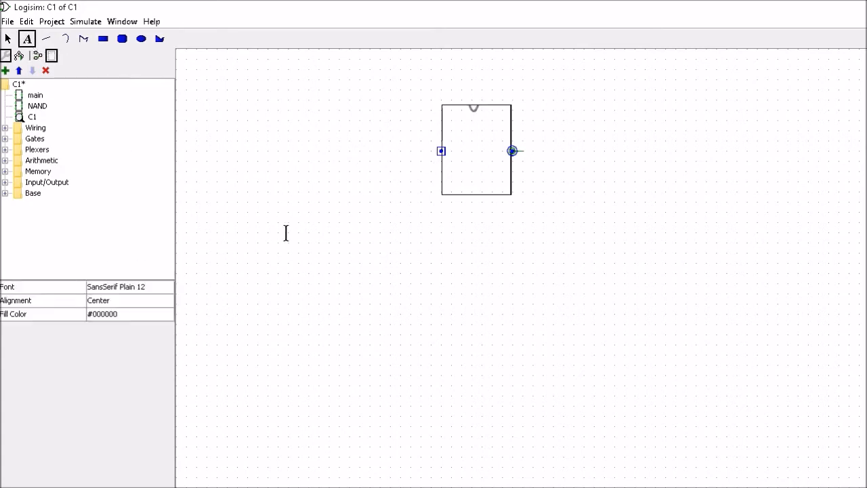
pyautogui.click(315, 211)
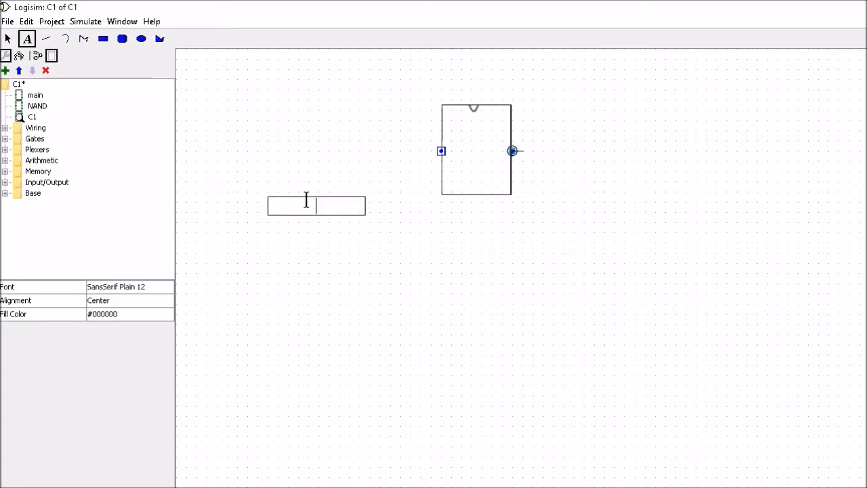
pyautogui.click(309, 246)
pyautogui.write('b')
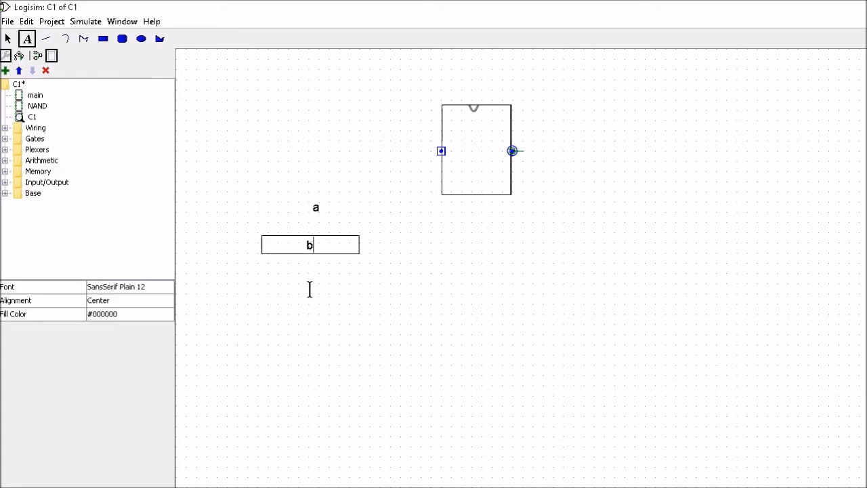
pyautogui.click(310, 287)
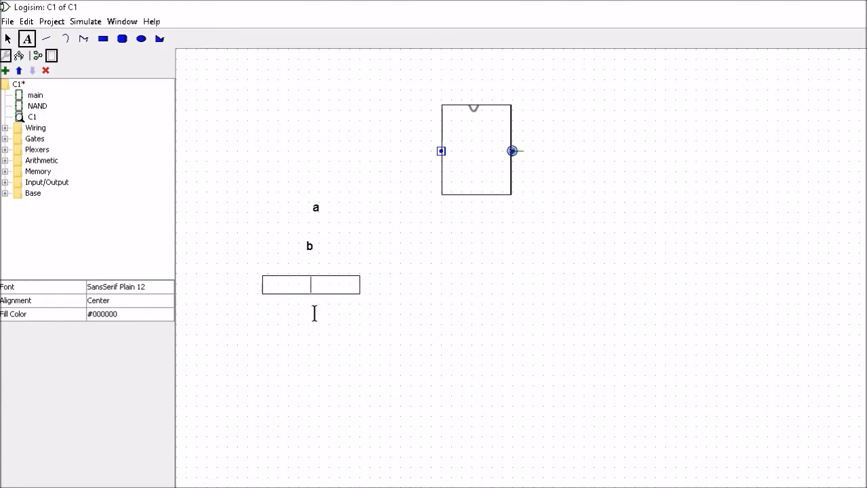
pyautogui.write('o')
pyautogui.click(319, 308)
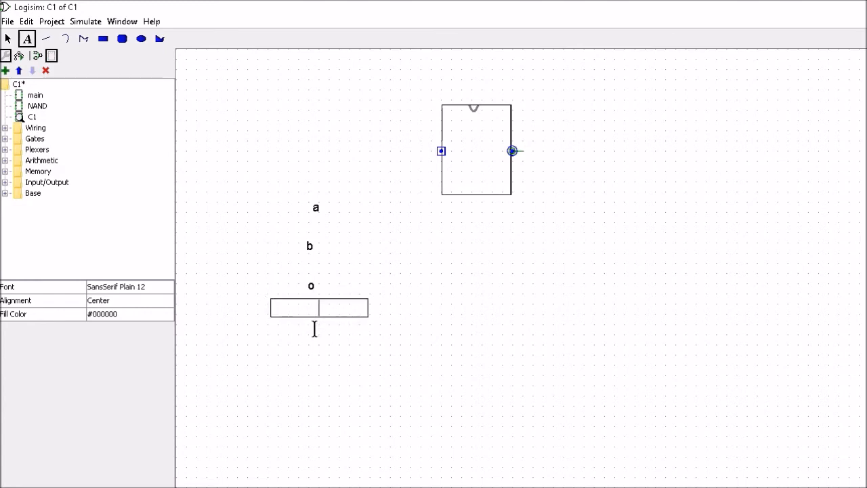
pyautogui.write('C1')
pyautogui.click(370, 353)
# - Place the a label beside the input port and the o label beside the output port
pyautogui.click(7, 39)
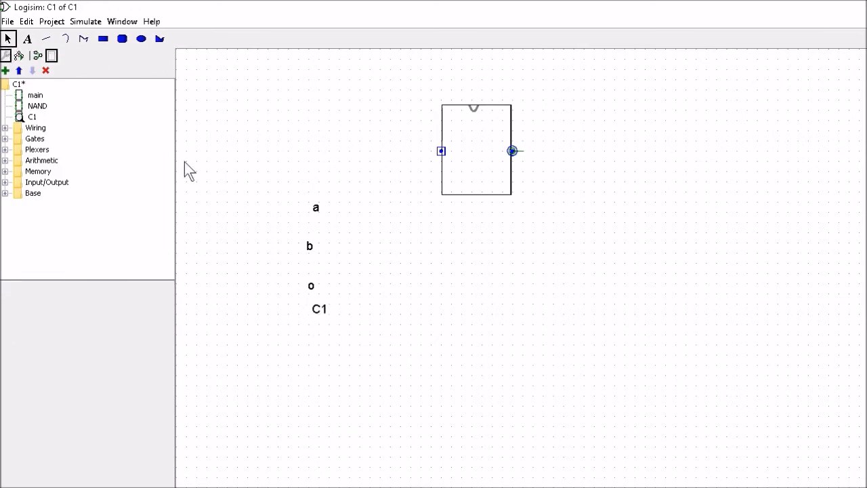
pyautogui.moveTo(318, 212); pyautogui.dragTo(447, 163)
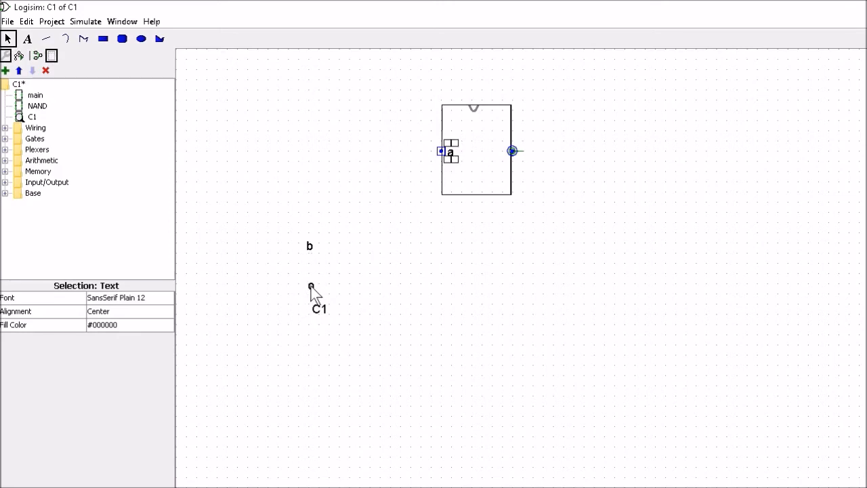
pyautogui.moveTo(310, 286); pyautogui.dragTo(501, 158)
# - Delete the b label and center the C1 label inside the rectangle
pyautogui.click(308, 246)
pyautogui.press('Delete')
pyautogui.moveTo(318, 310); pyautogui.dragTo(476, 156)
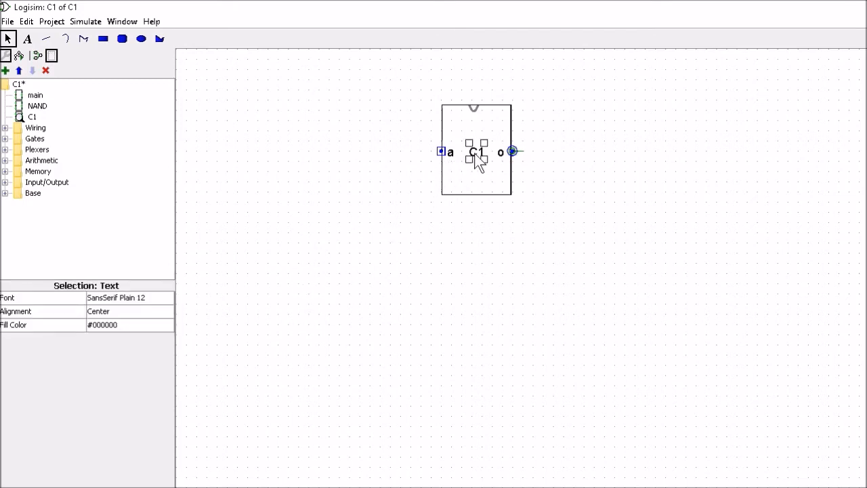
pyautogui.click(532, 251)
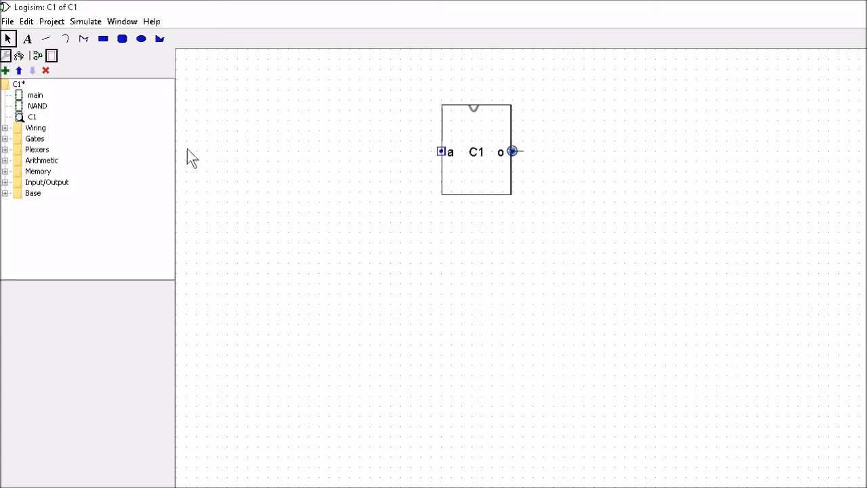
# - Return to the main circuit and place two NAND subcircuits and a C1 subcircuit
pyautogui.doubleClick(35, 97)
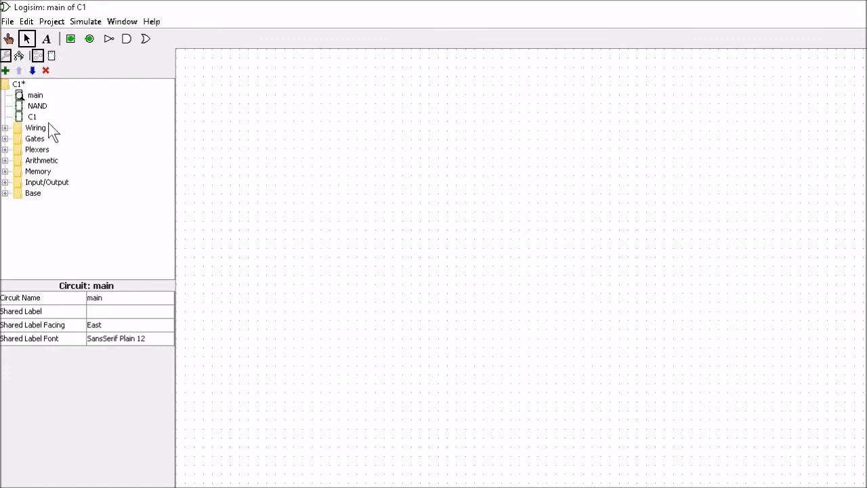
pyautogui.click(37, 106)
pyautogui.click(500, 149)
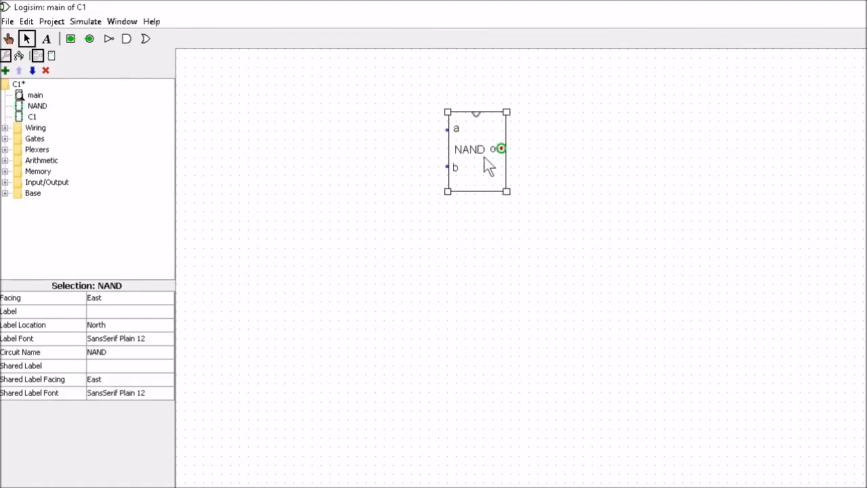
pyautogui.click(37, 106)
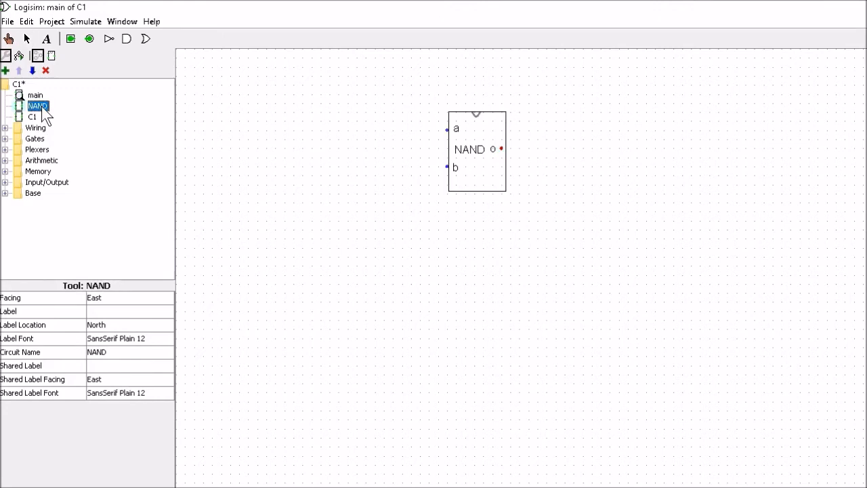
pyautogui.click(500, 248)
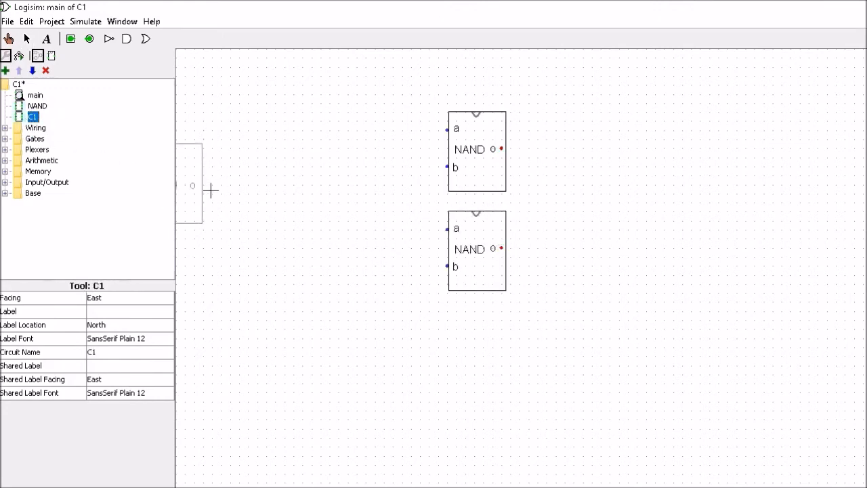
pyautogui.click(673, 176)
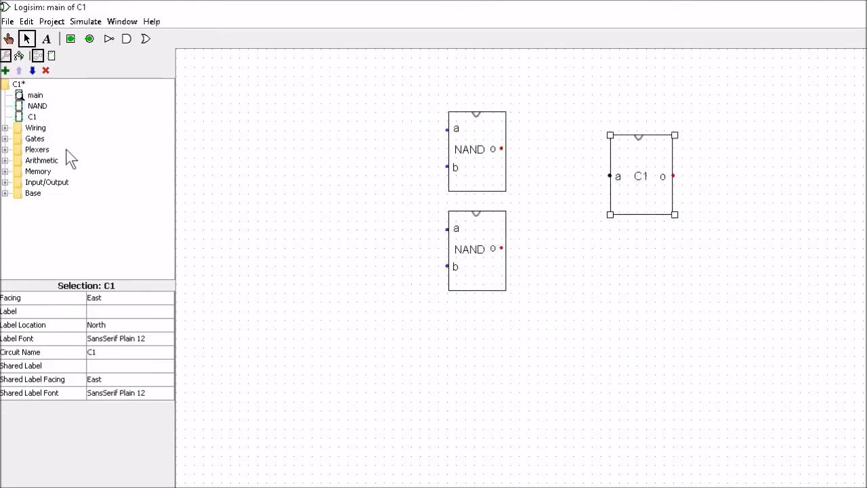
pyautogui.click(32, 117)
pyautogui.click(684, 302)
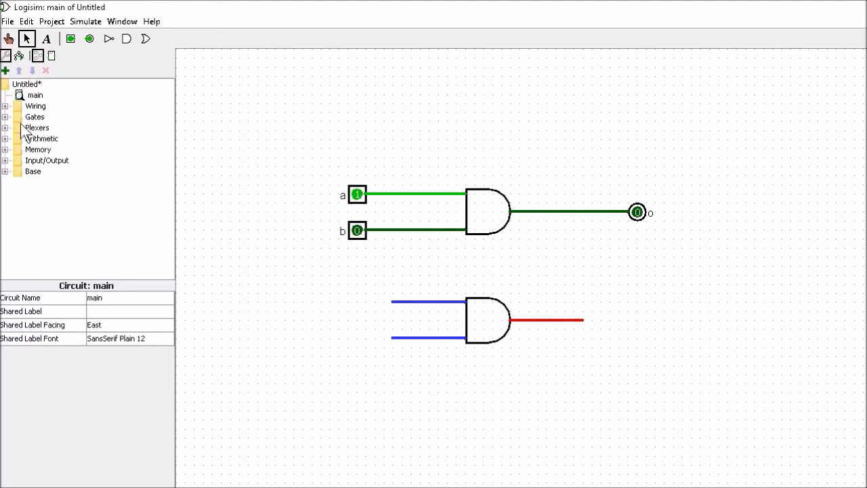
# - Place a tunnel on the wire from input a
pyautogui.click(5, 107)
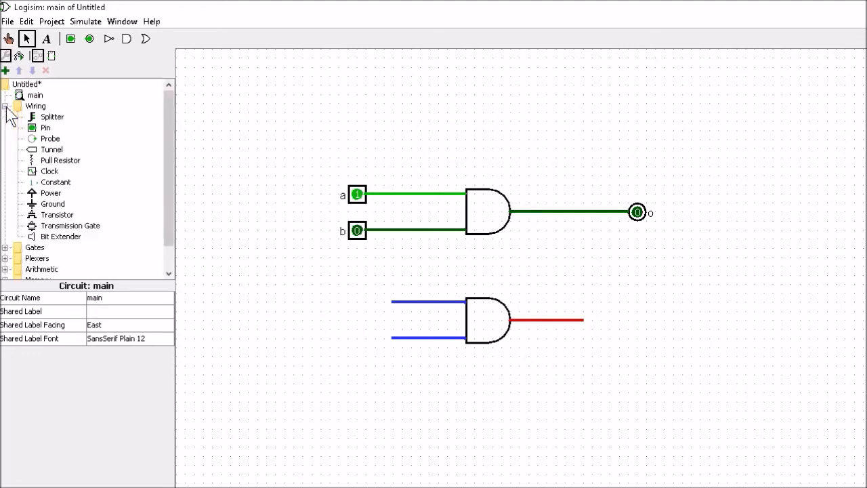
pyautogui.click(50, 152)
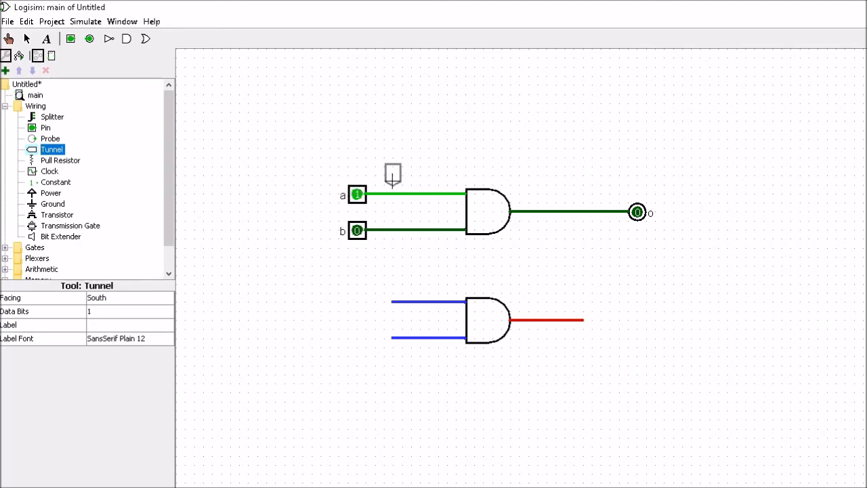
pyautogui.click(418, 194)
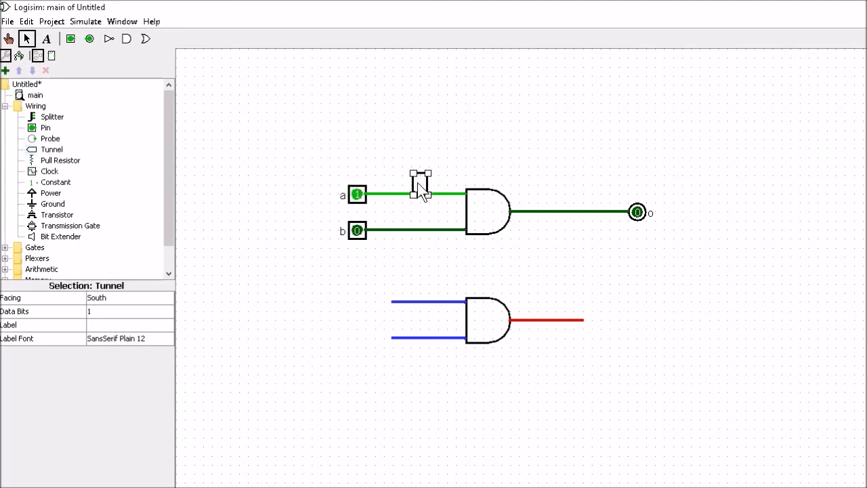
# - Label the tunnel a and place a copy on the lower AND gate's upper input
pyautogui.click(97, 324)
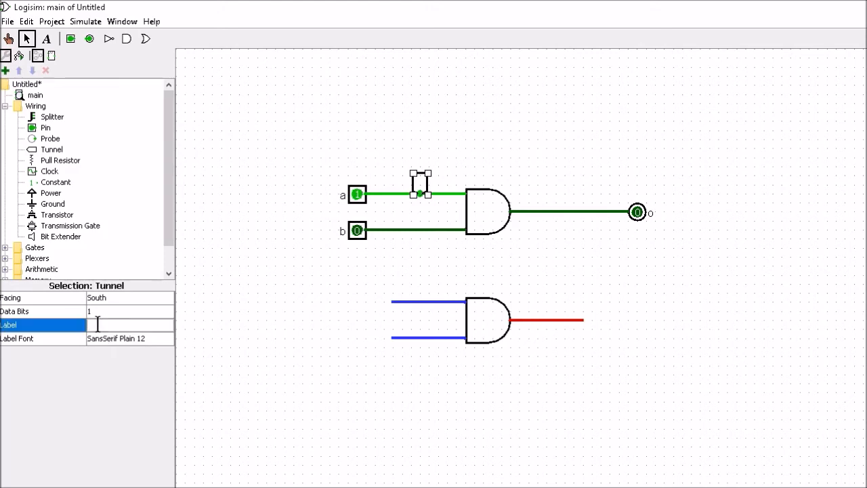
pyautogui.write('a')
pyautogui.click(240, 304)
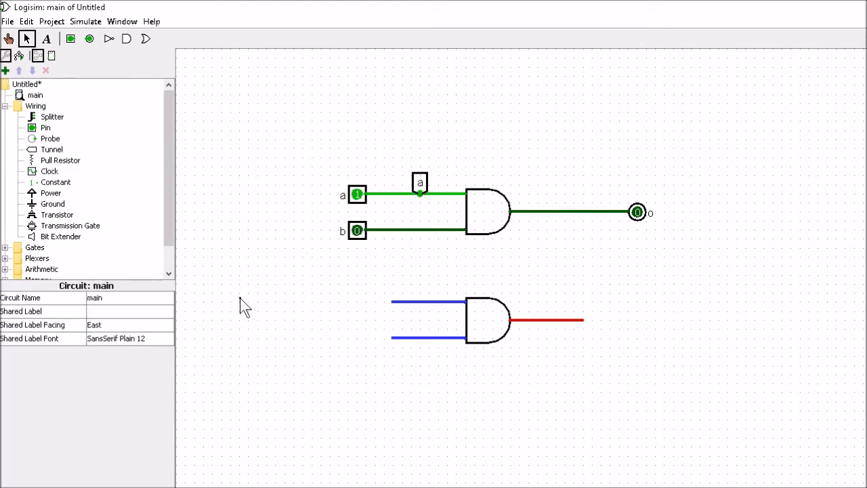
pyautogui.click(420, 182)
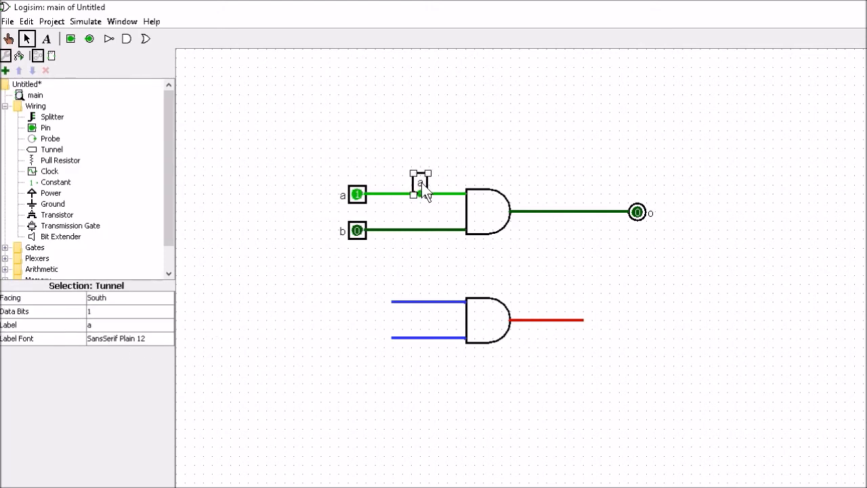
pyautogui.moveTo(421, 182); pyautogui.dragTo(434, 281)
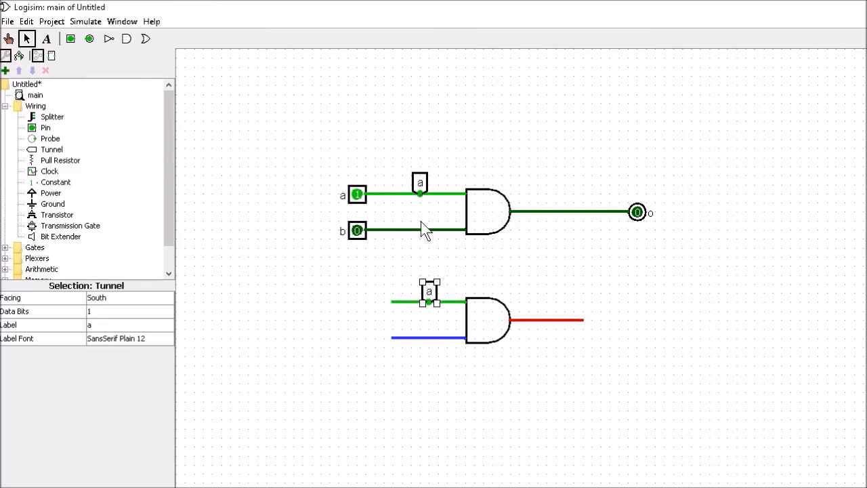
# - Place a clock below the lower AND gate and draw a wire from its output to the right
pyautogui.click(43, 172)
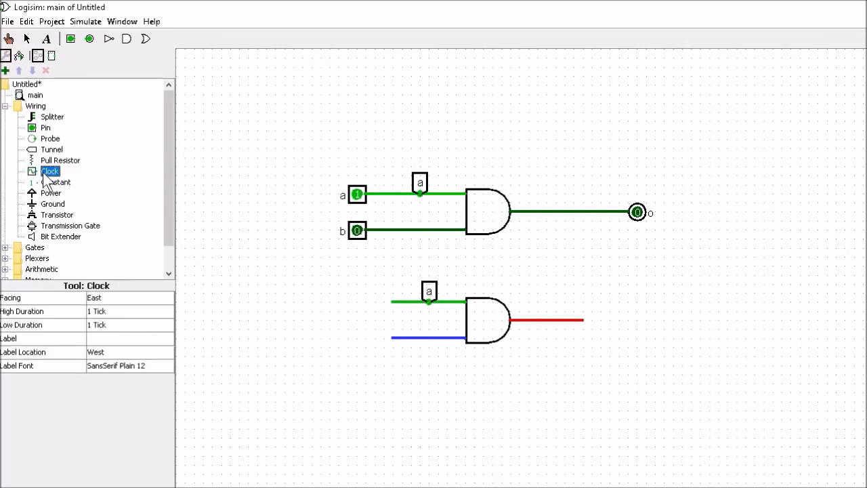
pyautogui.click(415, 410)
pyautogui.moveTo(414, 410); pyautogui.dragTo(573, 411)
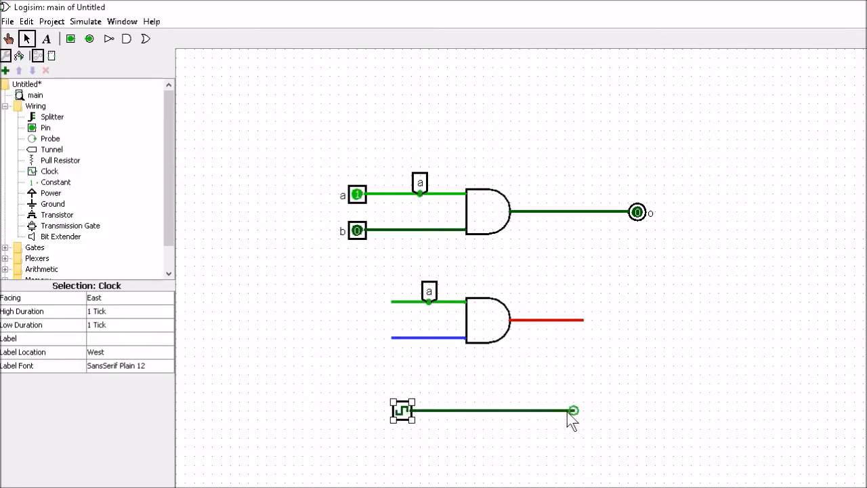
# - Poke the clock to toggle it, then enable clock ticks to run the simulation and disable them again
pyautogui.click(8, 39)
pyautogui.click(403, 412)
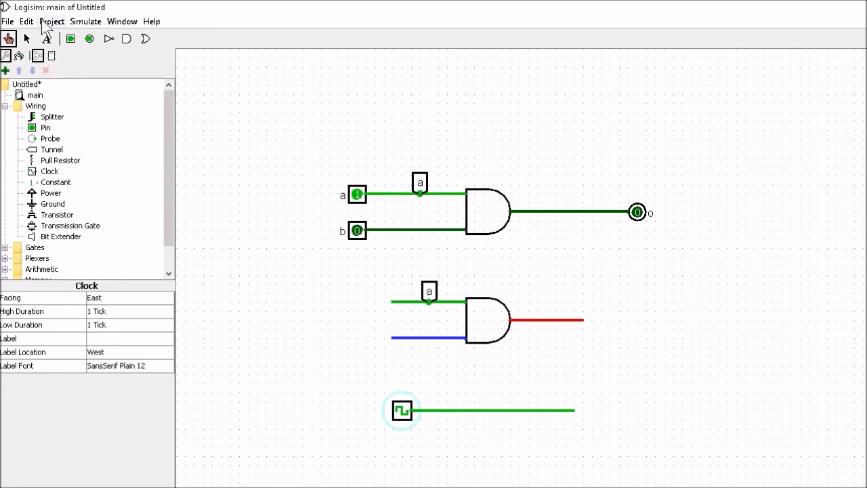
pyautogui.click(43, 22)
pyautogui.moveTo(99, 26)
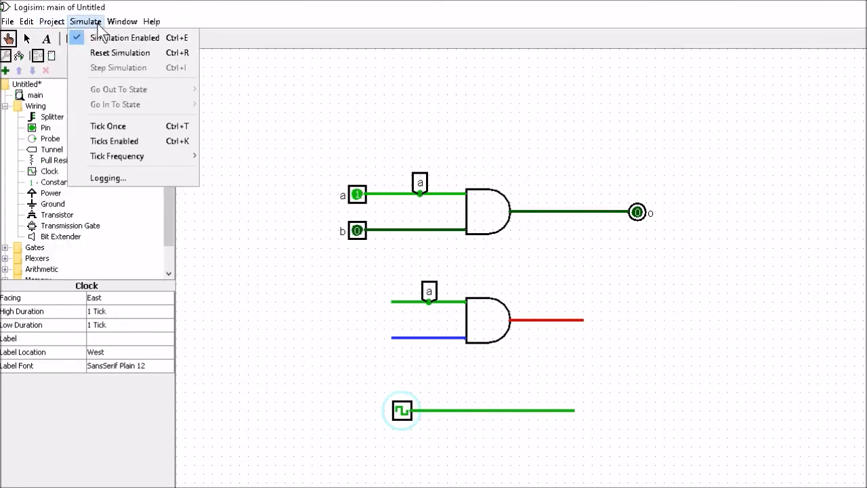
pyautogui.click(103, 146)
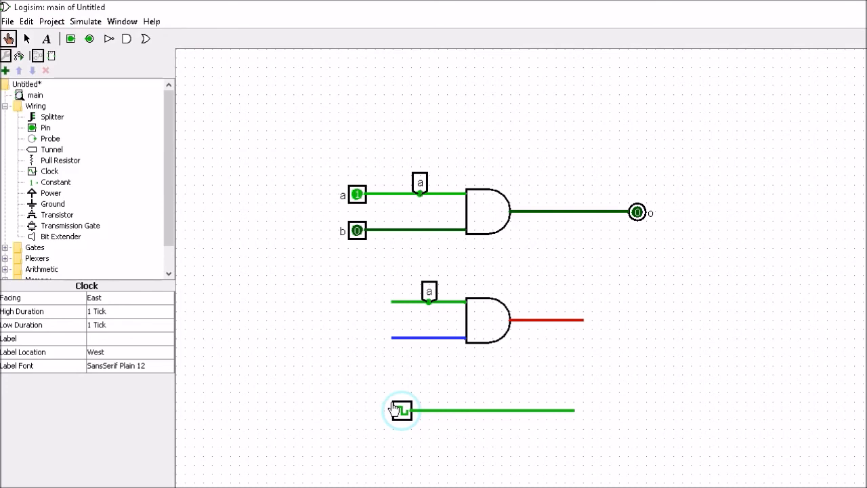
pyautogui.click(85, 21)
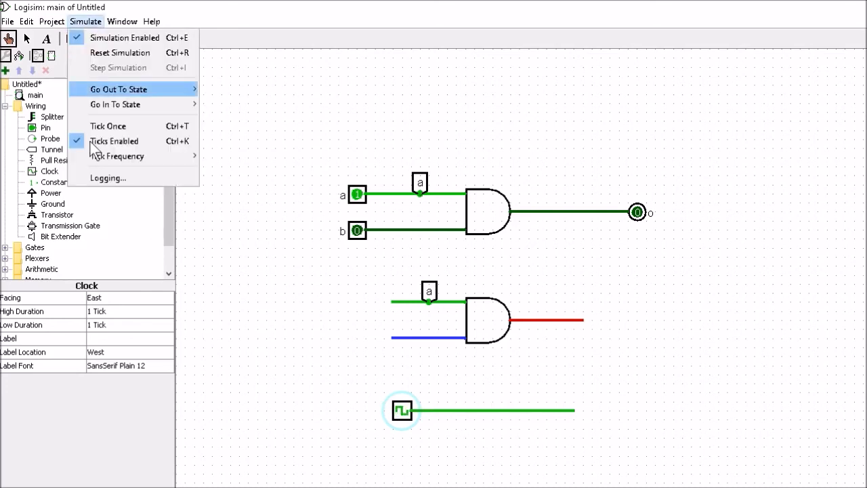
pyautogui.click(95, 142)
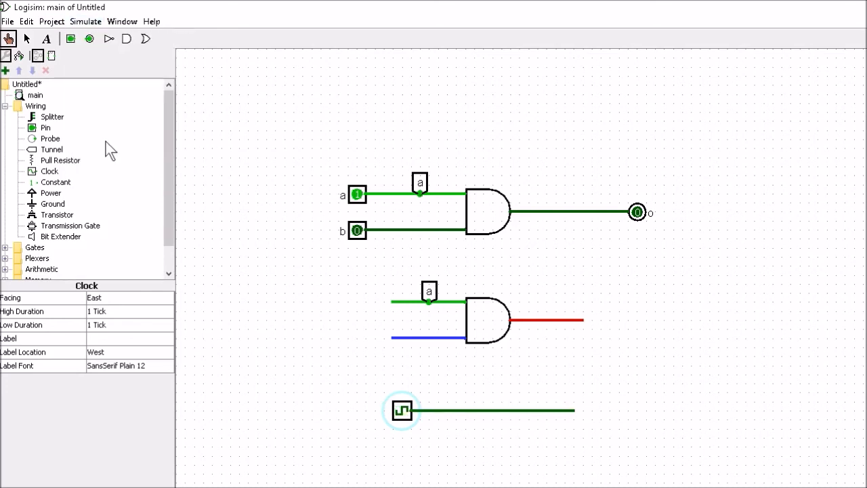
# - Place a constant left of the lower AND gate and wire it to the gate's lower input
pyautogui.click(49, 183)
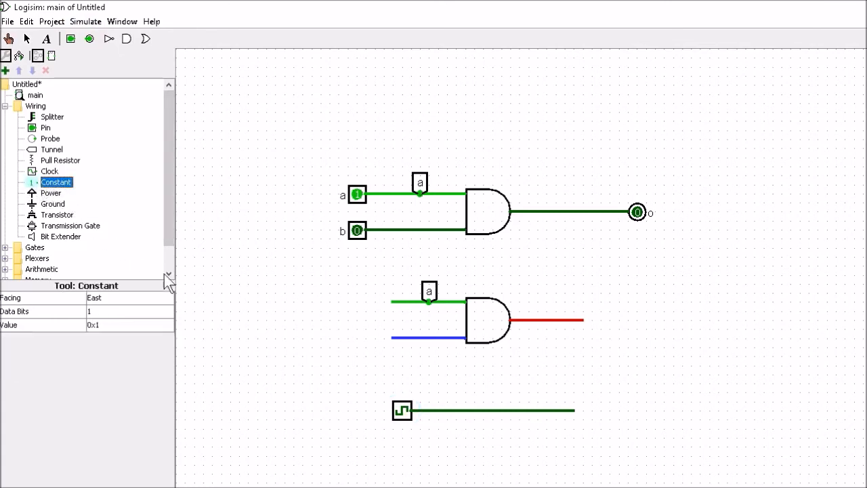
pyautogui.click(352, 312)
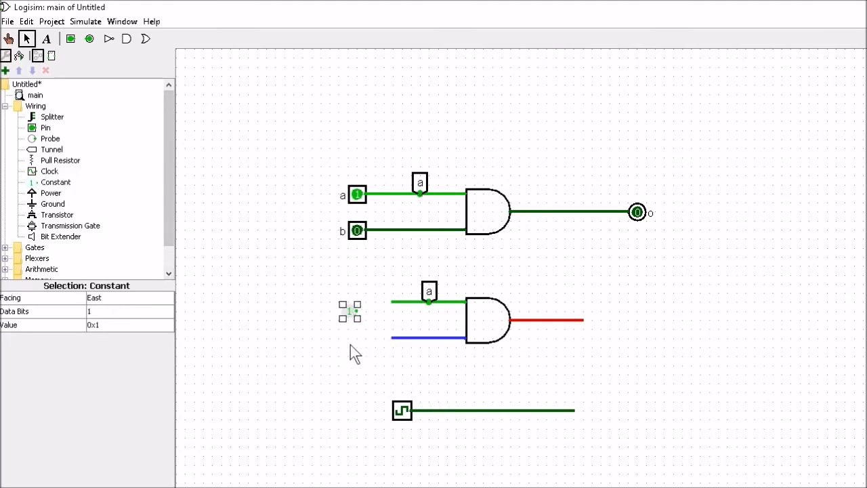
pyautogui.moveTo(358, 312); pyautogui.dragTo(392, 339)
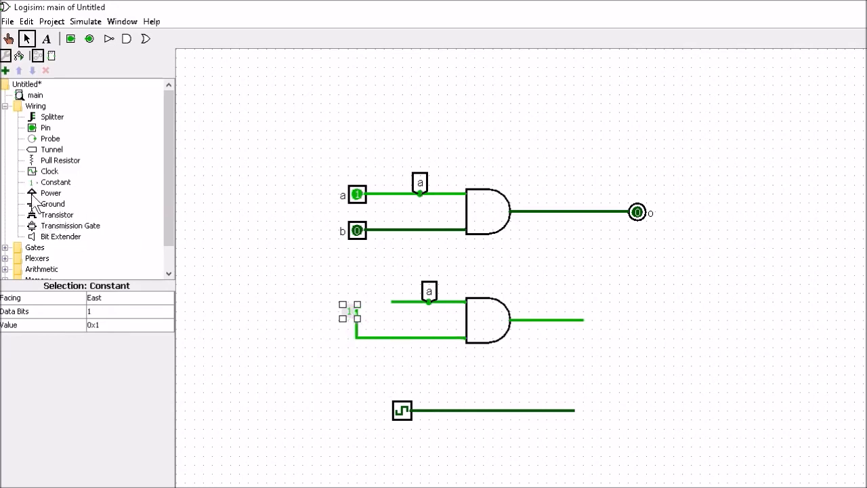
# - Browse the library's Gates, Plexers, Arithmetic, Base and Input/Output folders to examine the available components
pyautogui.moveTo(167, 178); pyautogui.dragTo(156, 221)
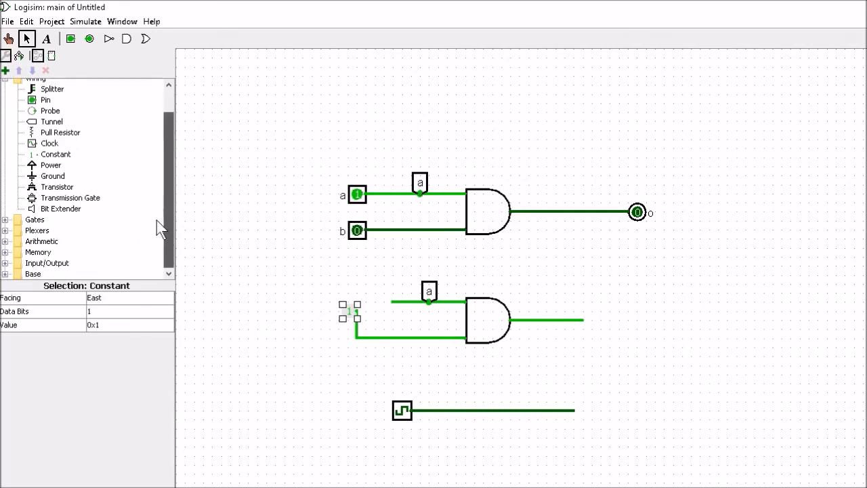
pyautogui.click(5, 219)
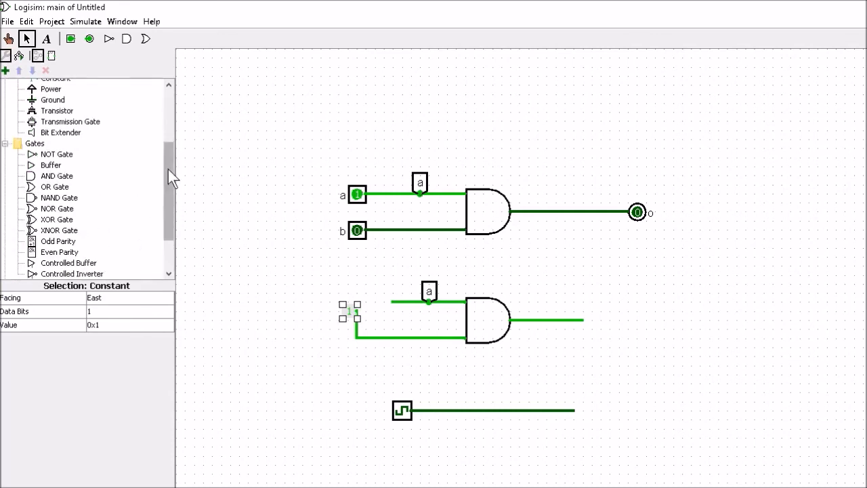
pyautogui.scroll(-3, 169, 180)
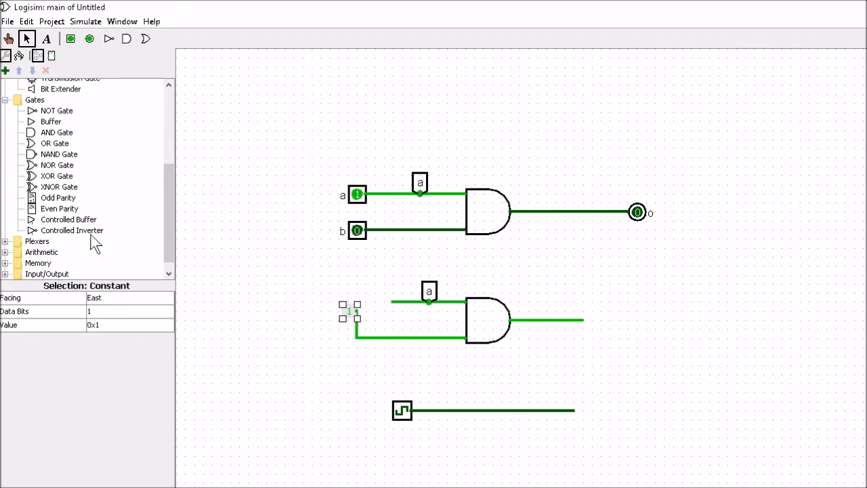
pyautogui.click(5, 241)
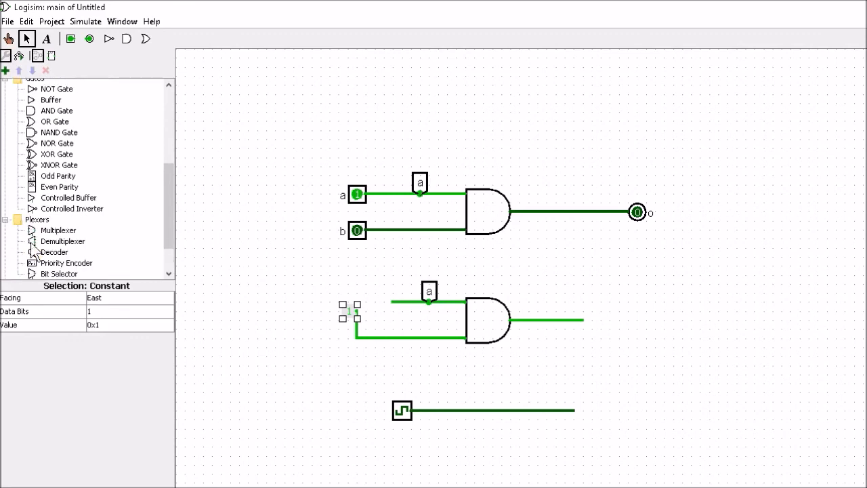
pyautogui.moveTo(169, 204); pyautogui.dragTo(166, 234)
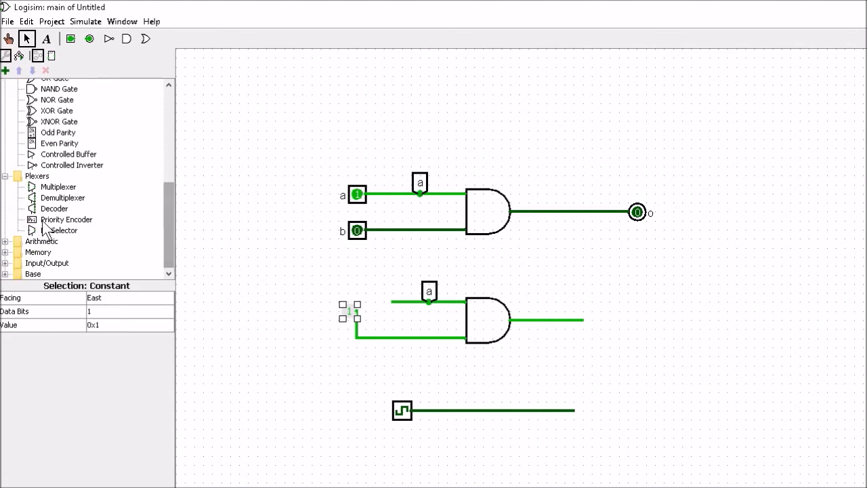
pyautogui.click(4, 177)
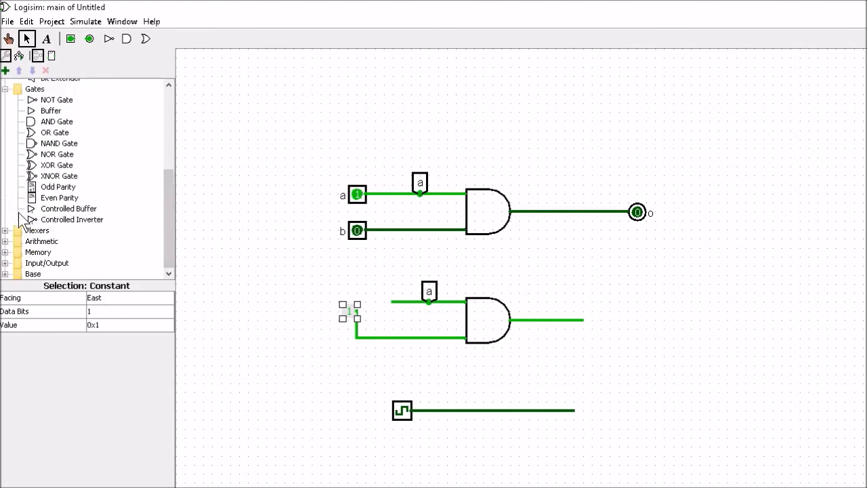
pyautogui.click(4, 241)
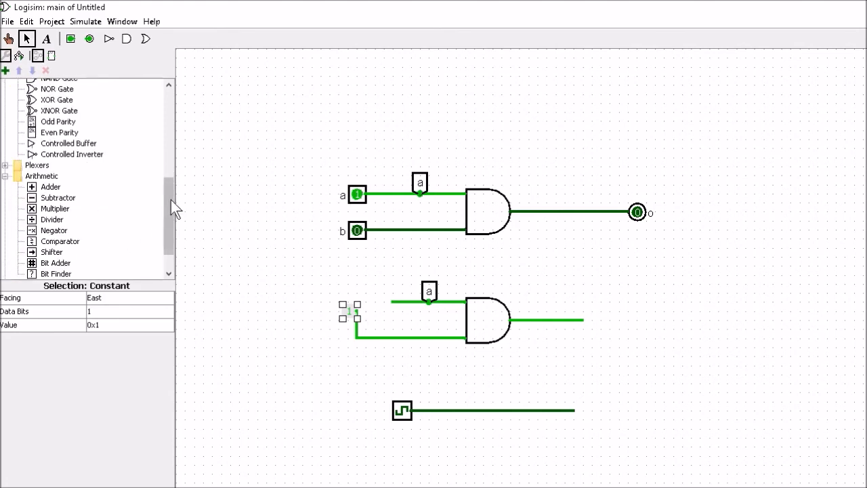
pyautogui.moveTo(170, 199); pyautogui.dragTo(170, 212)
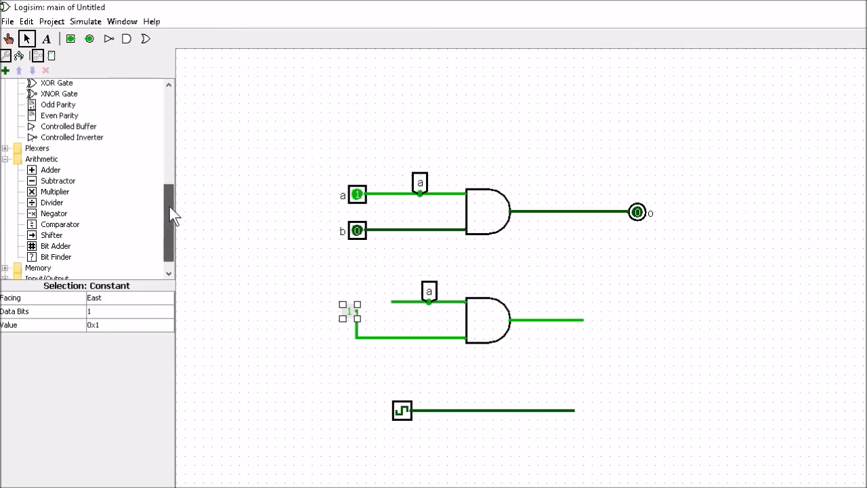
pyautogui.click(5, 157)
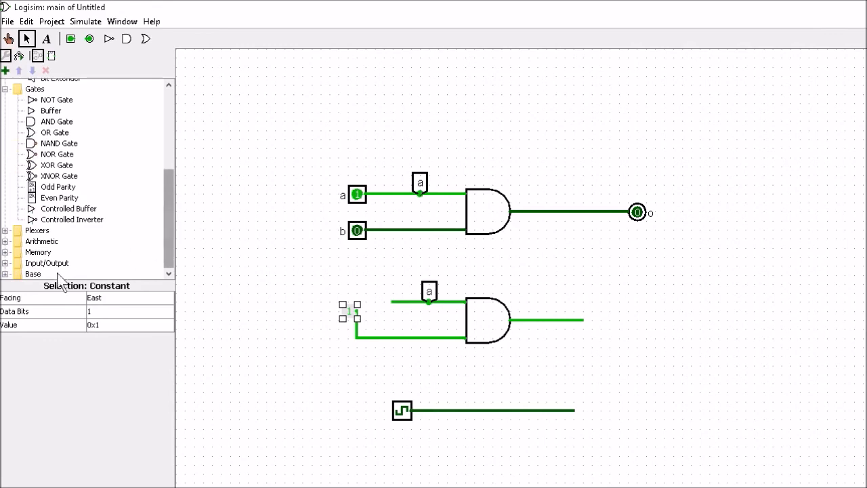
pyautogui.click(5, 274)
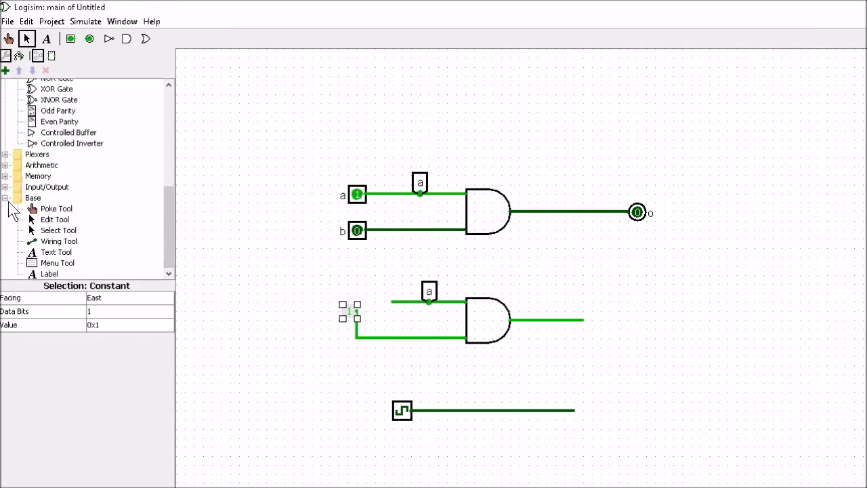
pyautogui.click(6, 202)
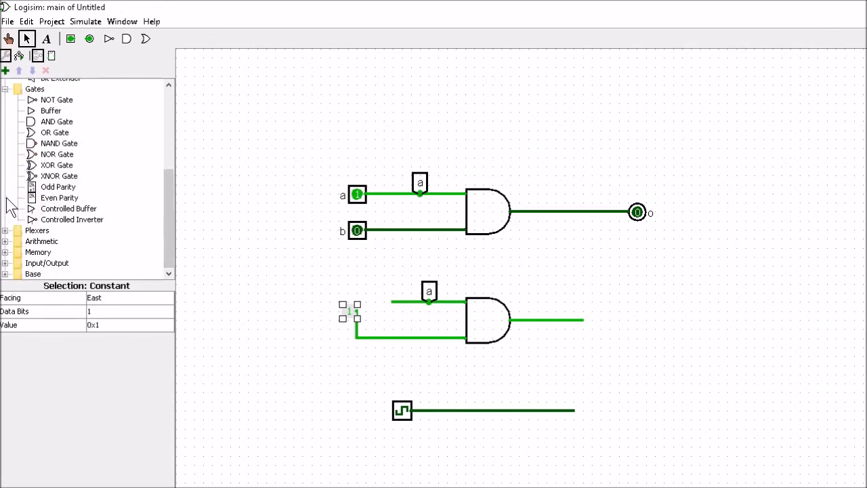
pyautogui.click(6, 264)
pyautogui.scroll(-1, 164, 227)
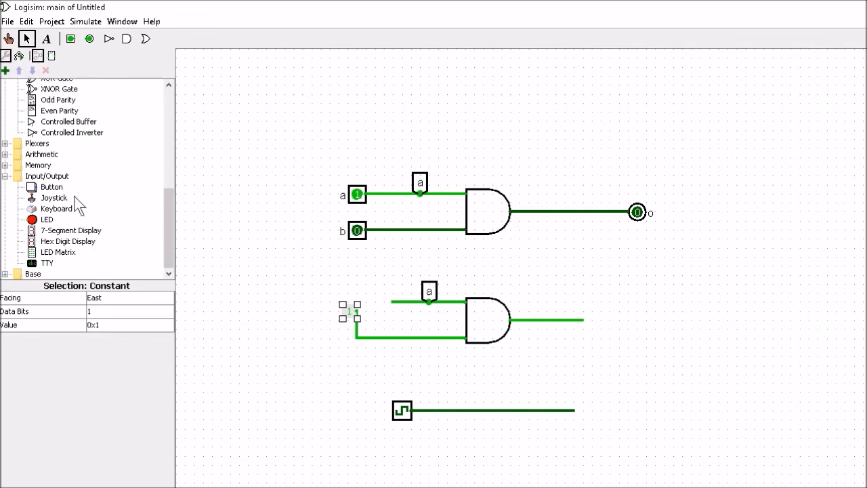
pyautogui.moveTo(174, 217); pyautogui.dragTo(177, 177)
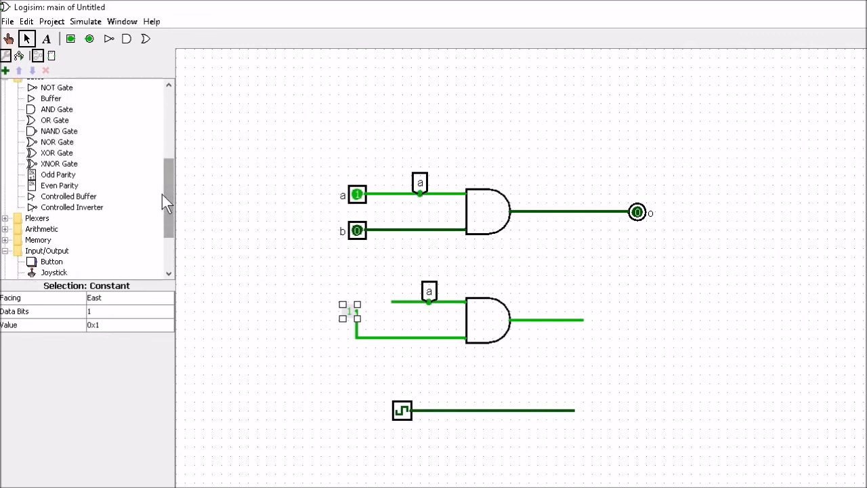